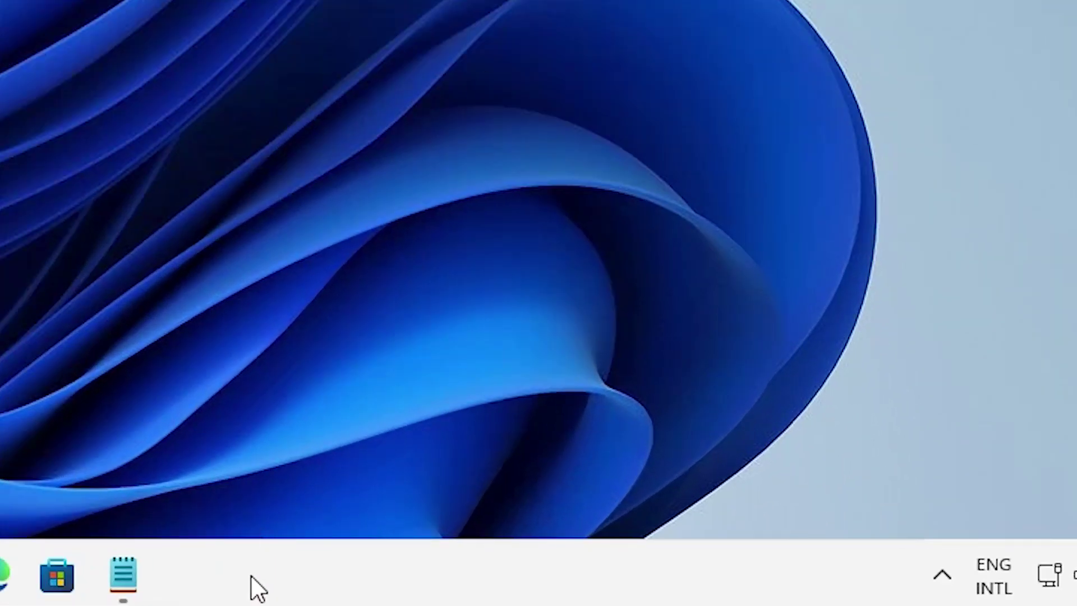
Launch Task Manager from the taskbar's shortcut options and close it again
{"action": "right_click", "coordinate": [250, 575]}
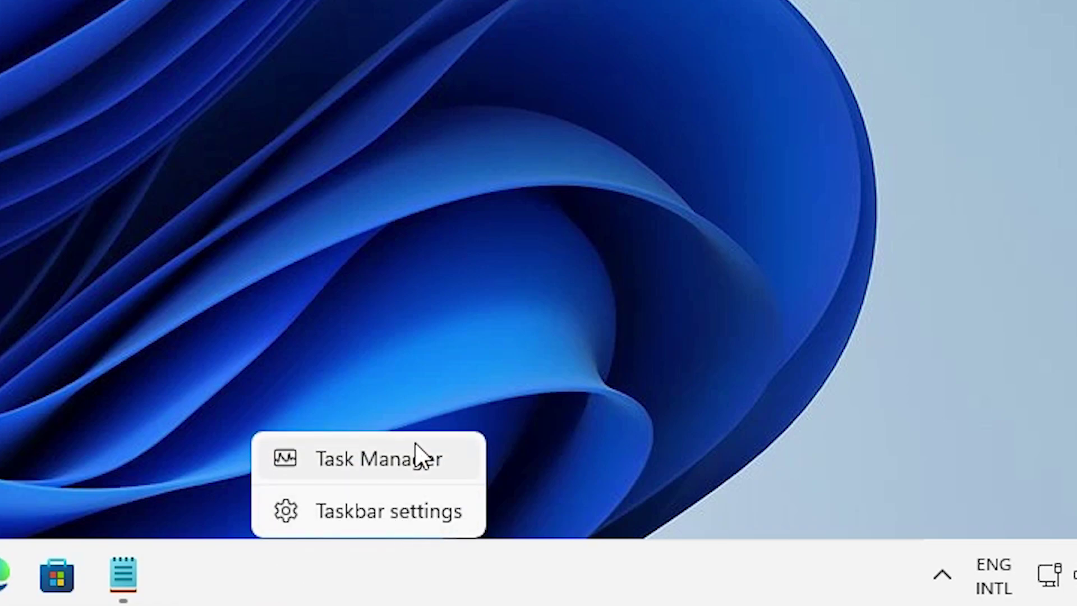
{"action": "left_click", "coordinate": [414, 461]}
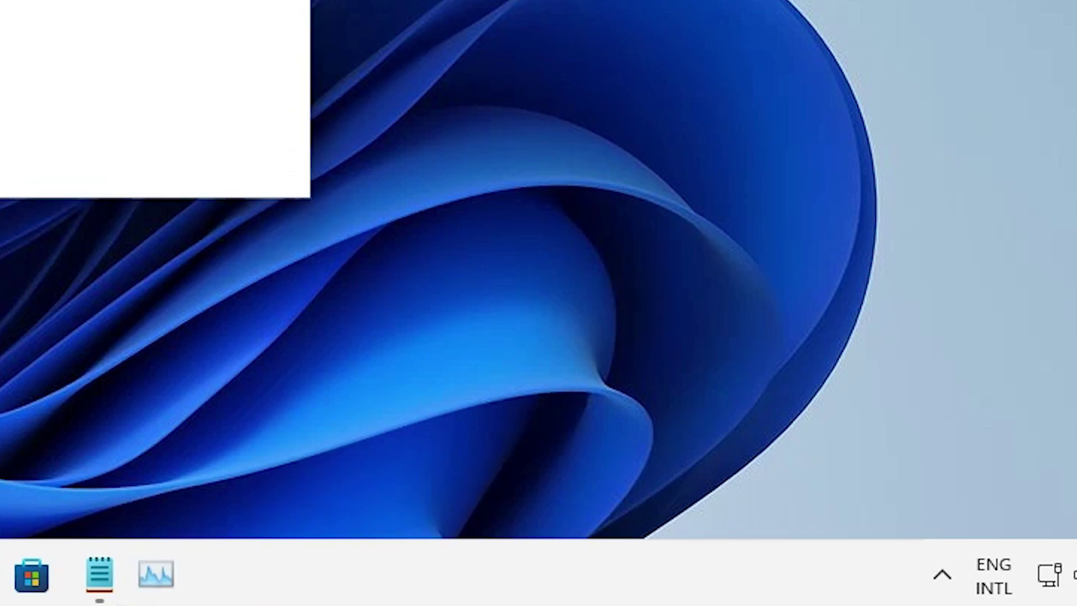
{"action": "left_click", "coordinate": [806, 46]}
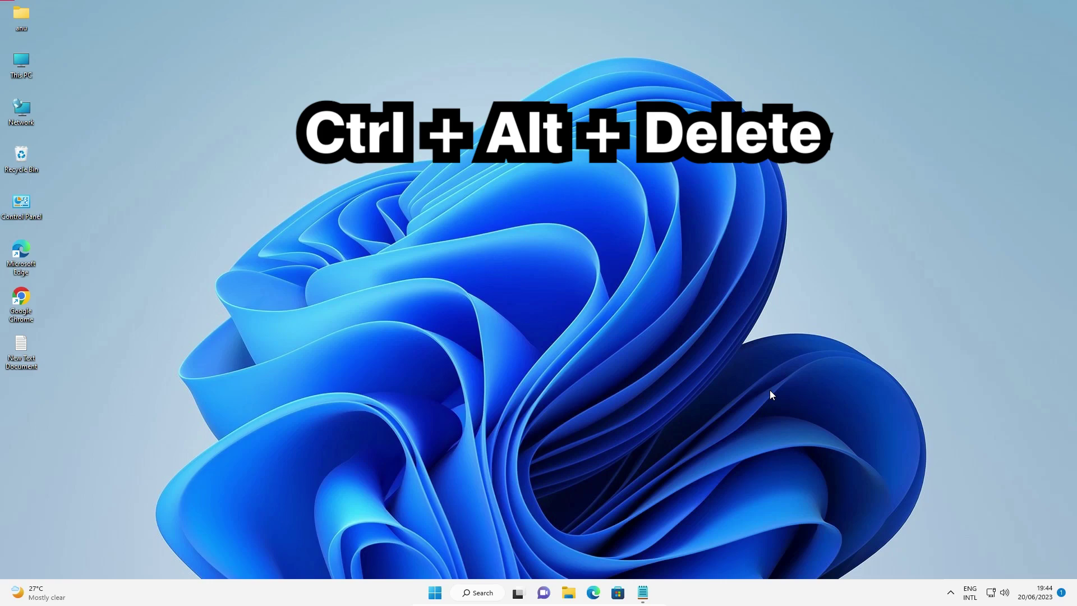
Open Task Manager from the Ctrl+Alt+Delete screen and restart the Windows Explorer process
{"action": "key", "text": "ctrl+alt+Delete"}
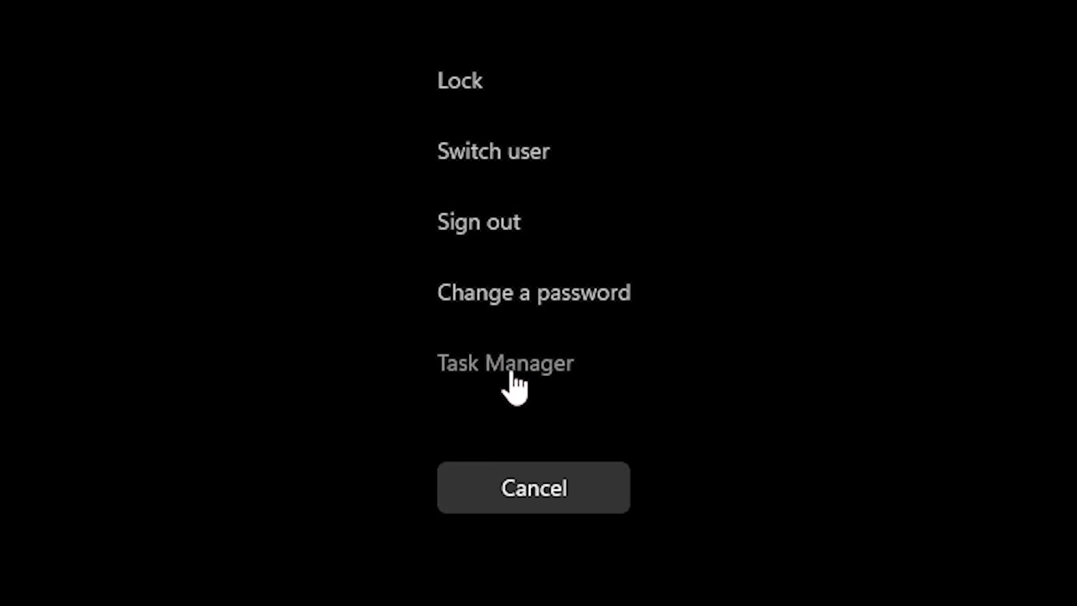
{"action": "left_click", "coordinate": [512, 373]}
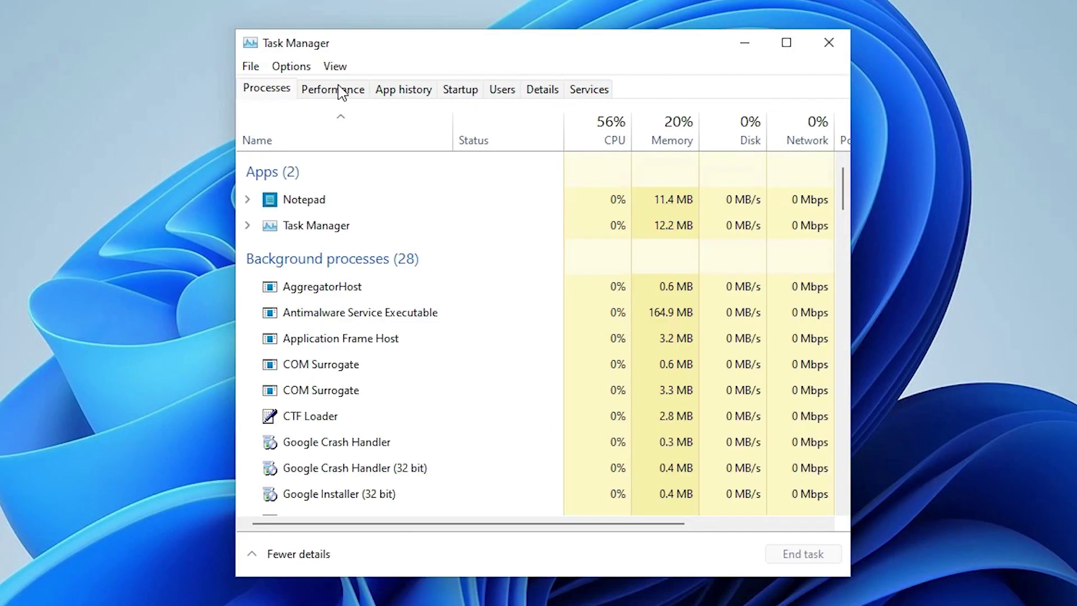
{"action": "left_click", "coordinate": [405, 366]}
{"action": "key", "text": "w"}
{"action": "key", "text": "w"}
{"action": "key", "text": "w"}
{"action": "key", "text": "w"}
{"action": "key", "text": "w"}
{"action": "key", "text": "w"}
{"action": "key", "text": "w"}
{"action": "key", "text": "w"}
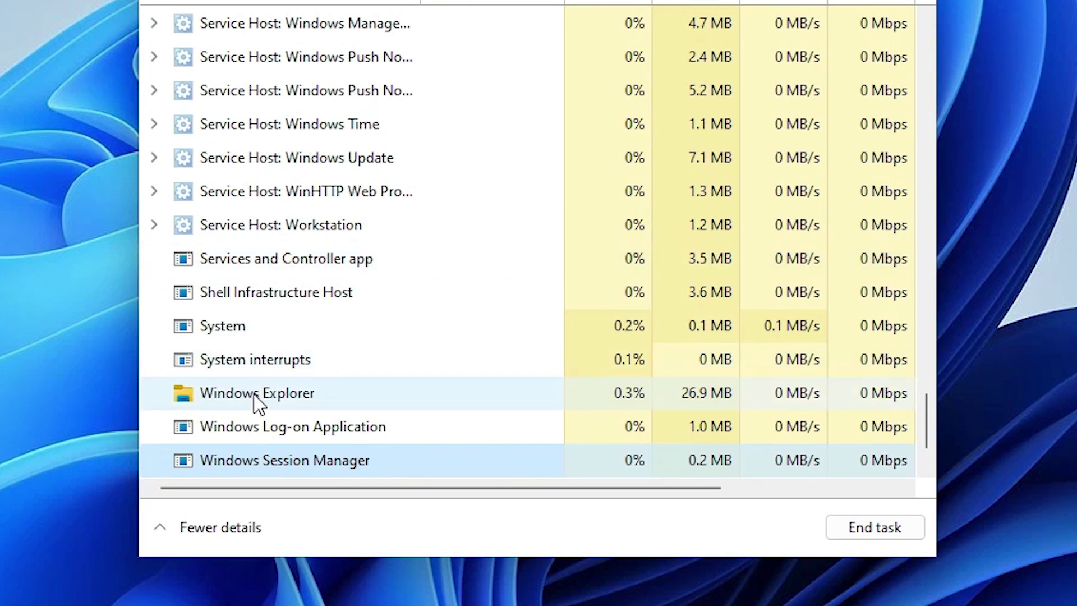
{"action": "left_click", "coordinate": [325, 453]}
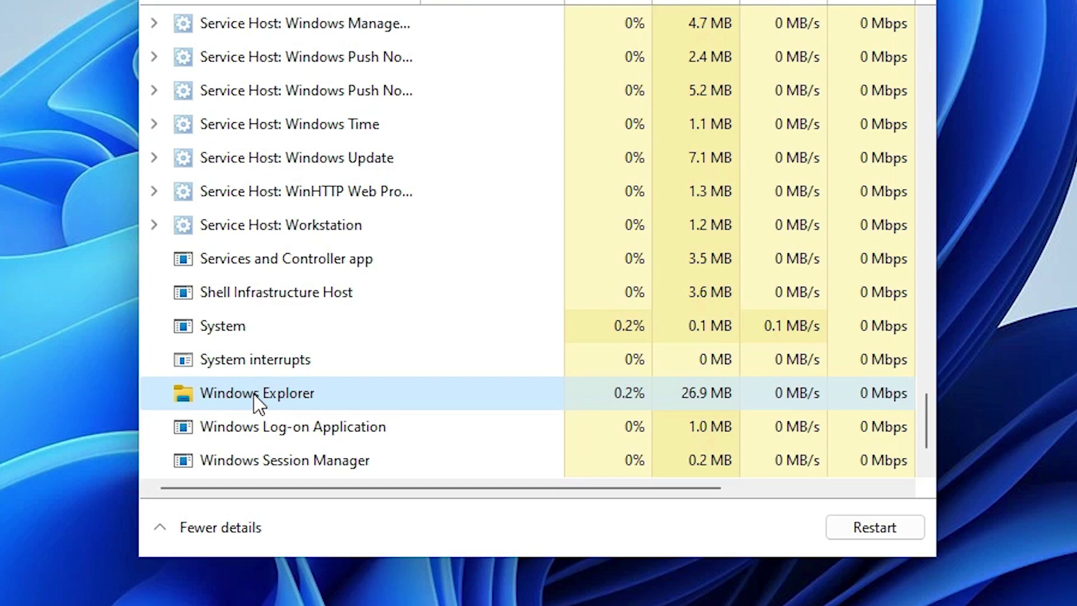
{"action": "right_click", "coordinate": [254, 395]}
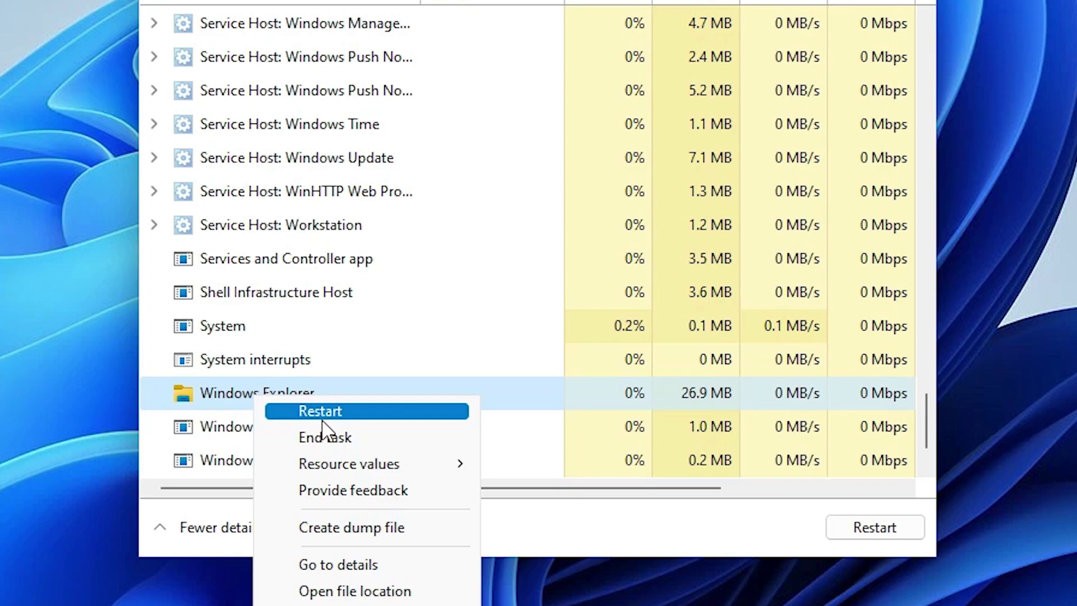
{"action": "left_click", "coordinate": [323, 415]}
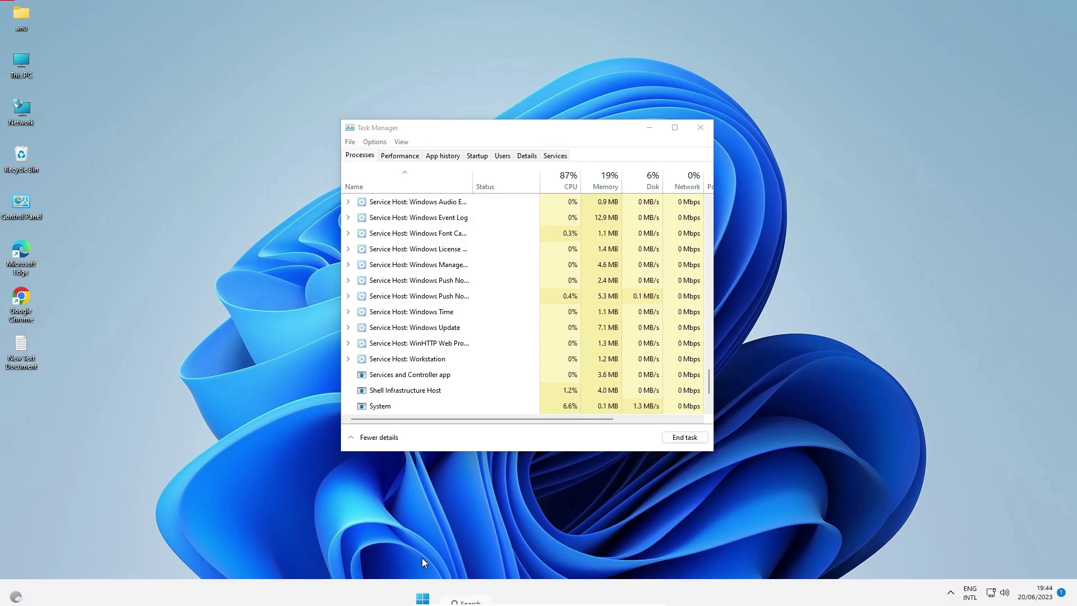
Close Task Manager and toggle the Start menu open and closed several times
{"action": "left_click", "coordinate": [700, 127]}
{"action": "left_click", "coordinate": [436, 592]}
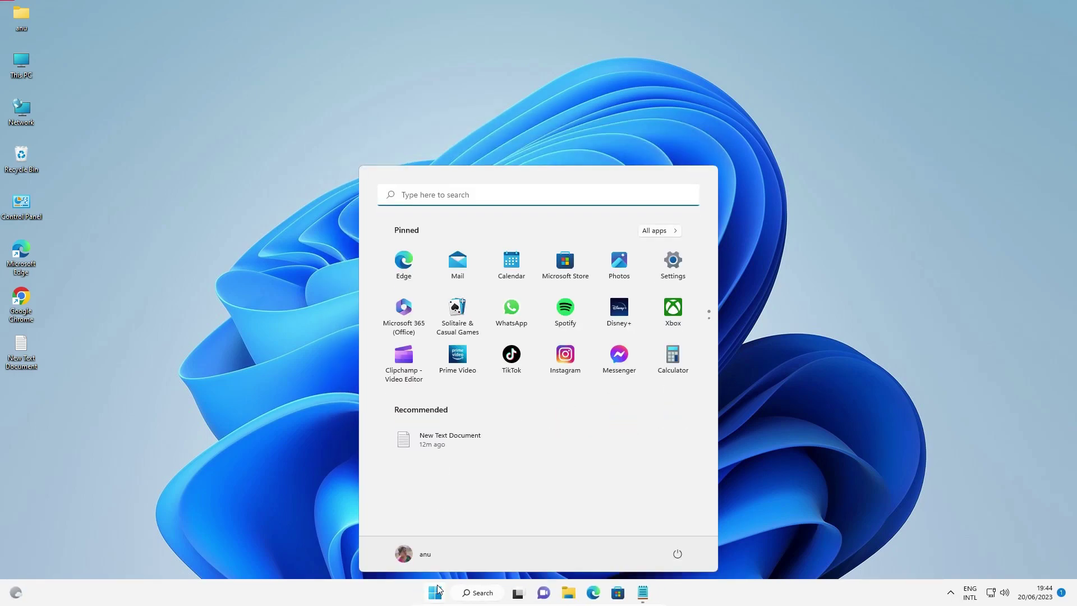
{"action": "left_click", "coordinate": [436, 592]}
{"action": "left_click", "coordinate": [436, 592]}
{"action": "left_click", "coordinate": [437, 590]}
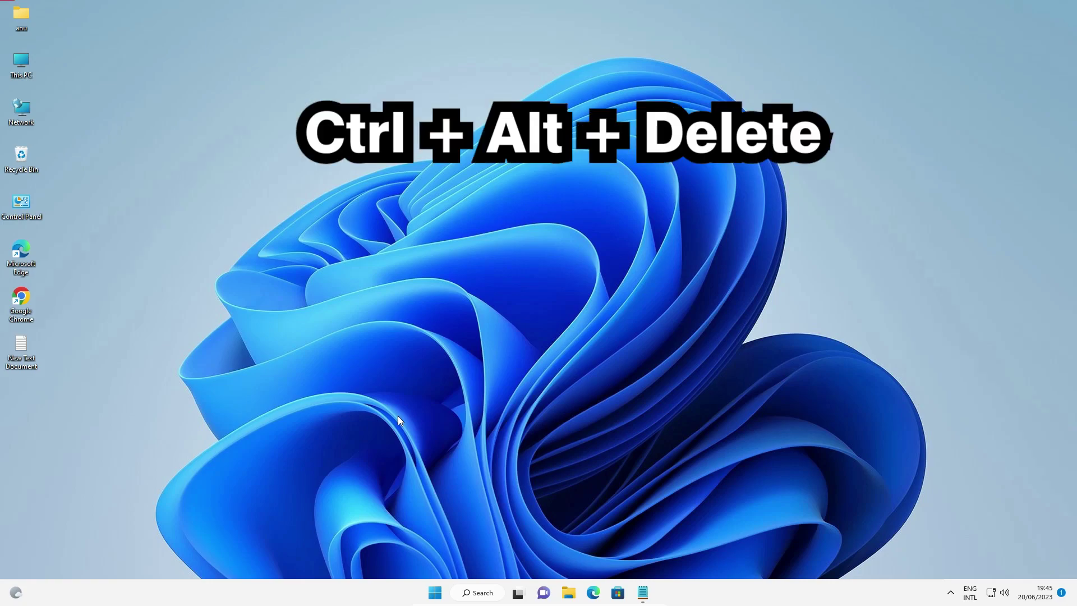
Restart the computer from the power options on the Ctrl+Alt+Delete security screen
{"action": "key", "text": "ctrl+alt+Delete"}
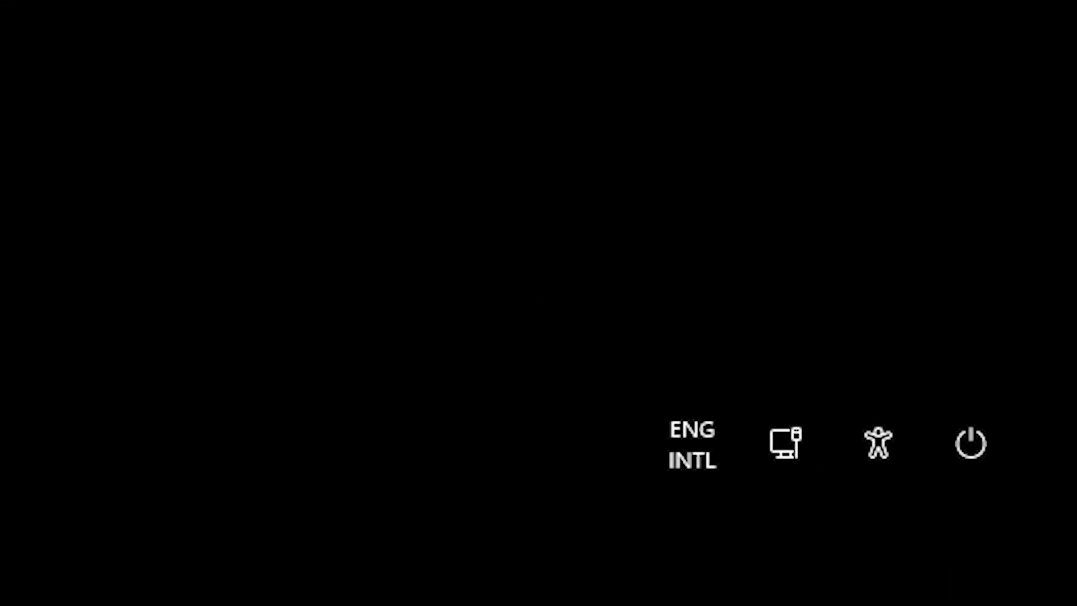
{"action": "left_click", "coordinate": [992, 441]}
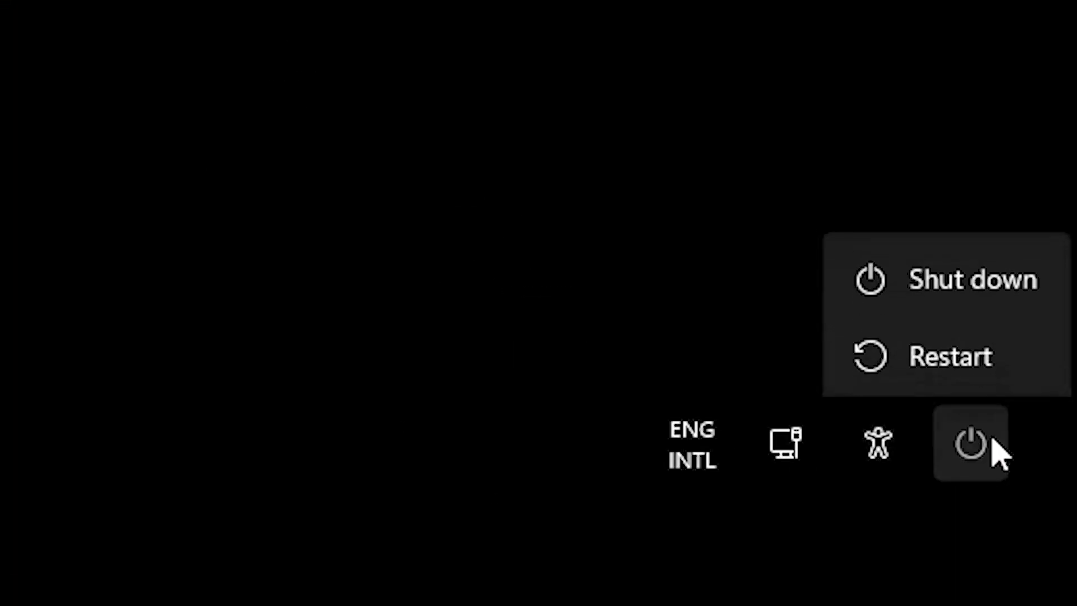
{"action": "left_click", "coordinate": [1027, 357]}
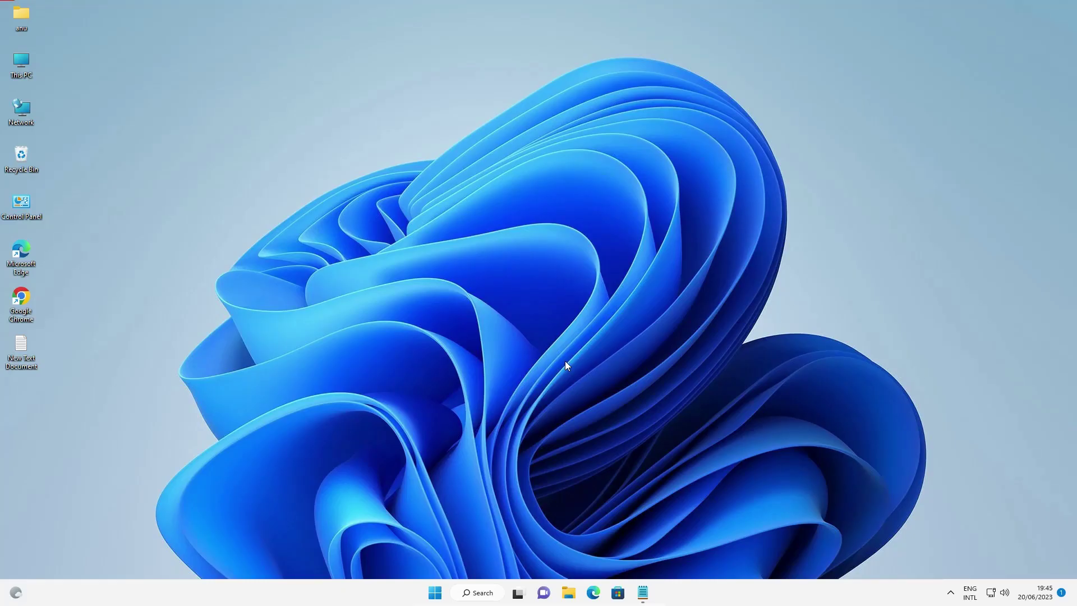
Close the Notepad notes, then open and cancel the Shut Down Windows dialog without acting
{"action": "left_click", "coordinate": [643, 592]}
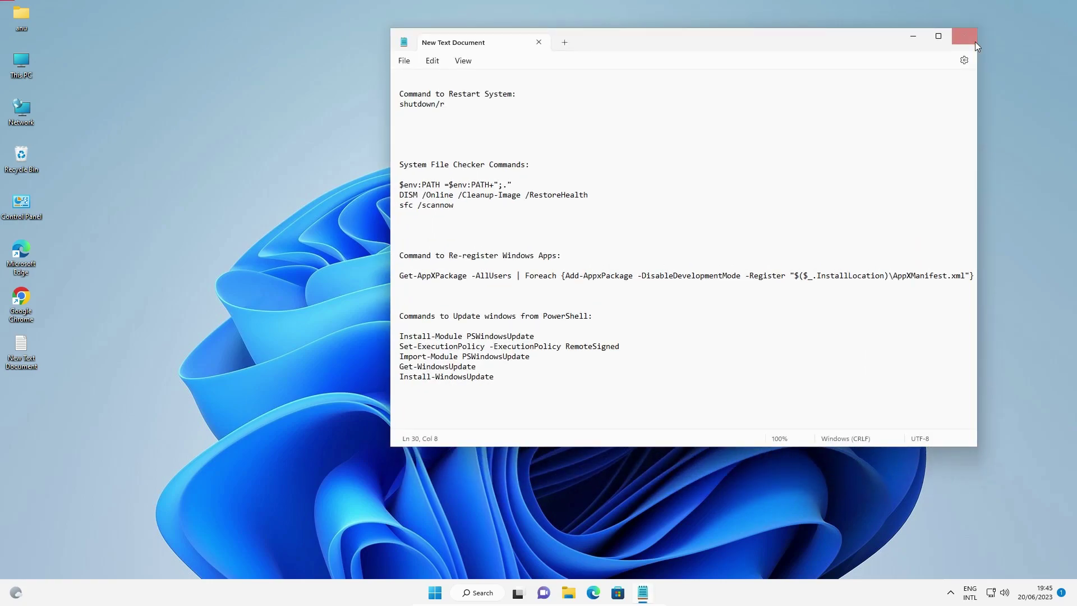
{"action": "key", "text": "alt+F4"}
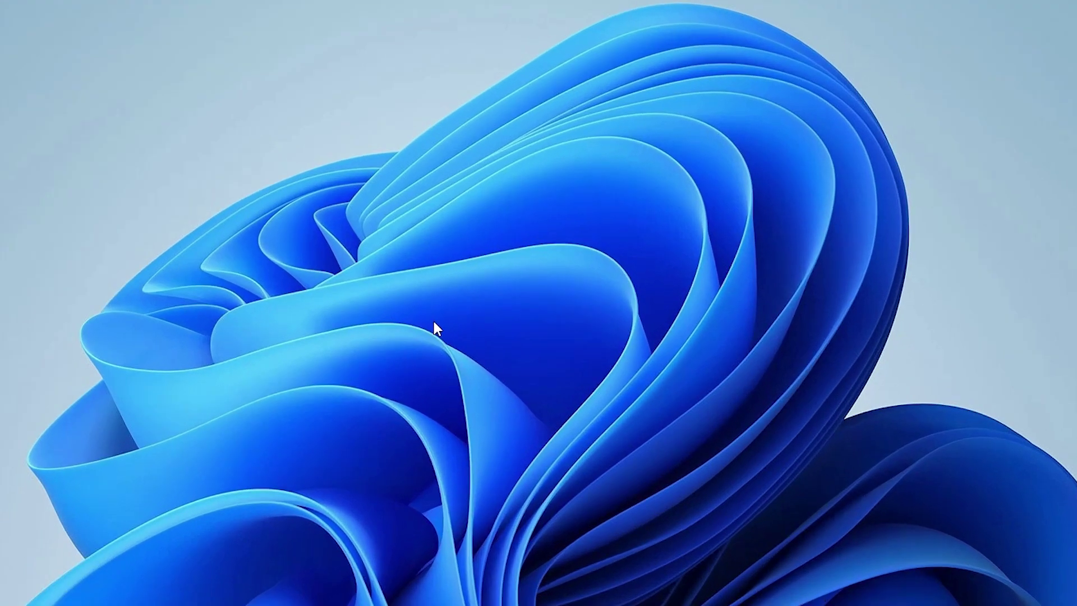
{"action": "key", "text": "alt+F4"}
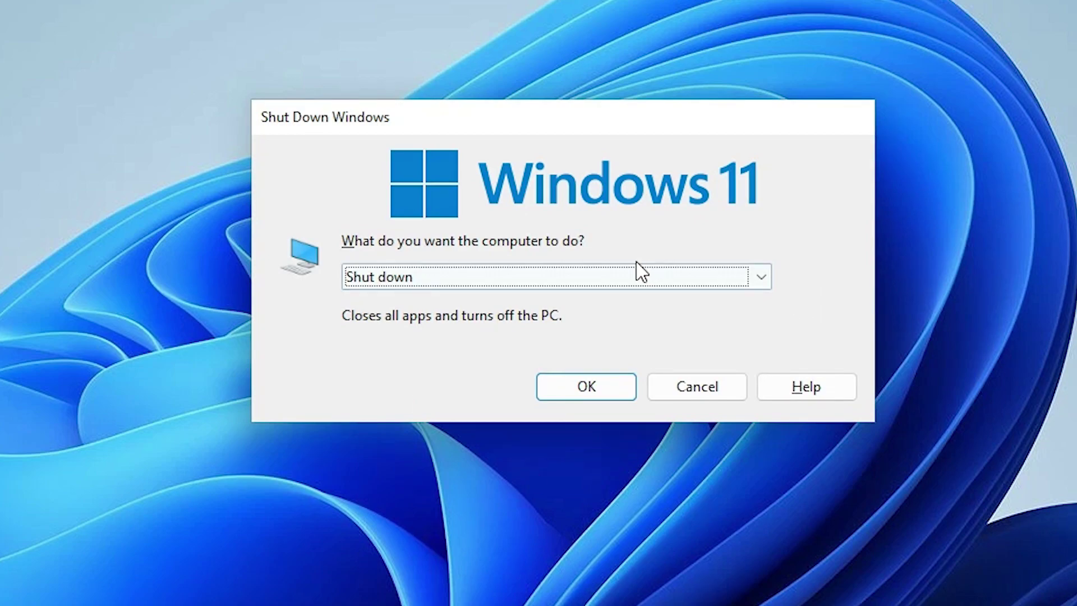
{"action": "left_click", "coordinate": [625, 276]}
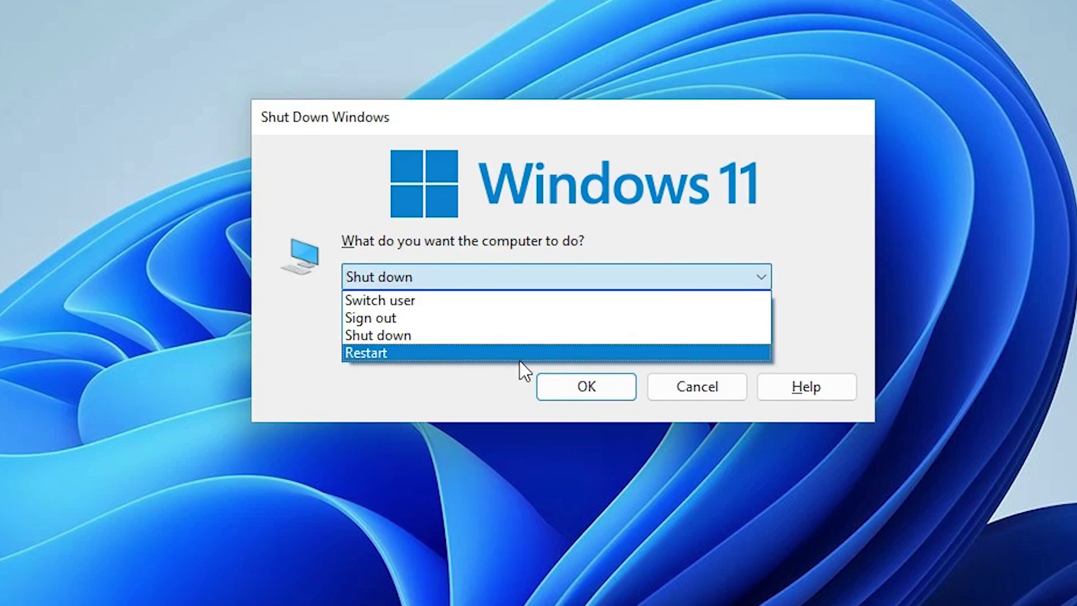
{"action": "left_click", "coordinate": [701, 393]}
{"action": "left_click", "coordinate": [701, 393]}
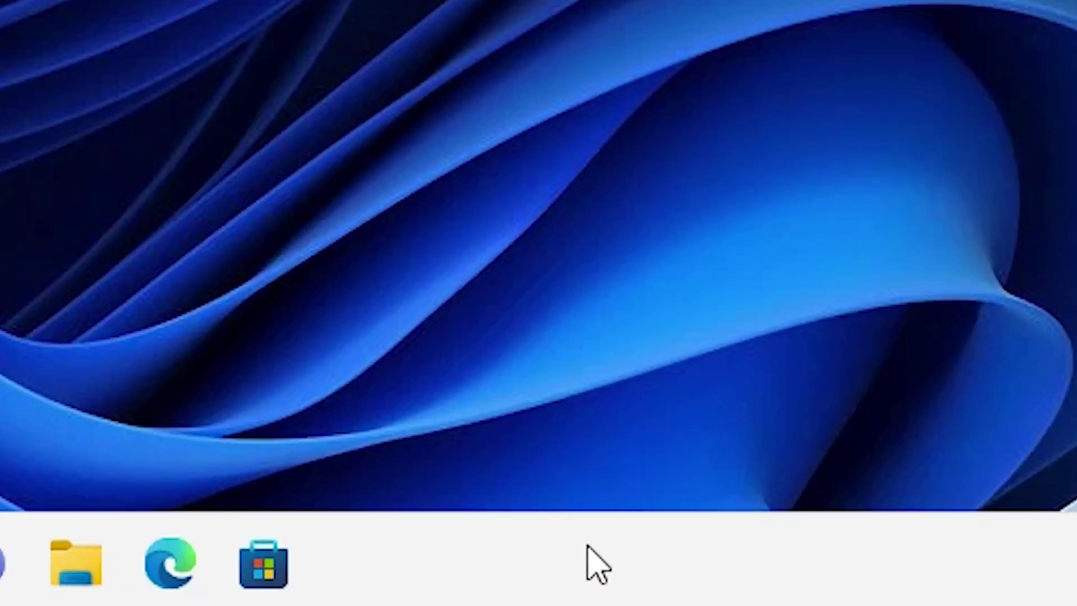
Run 'shutdown /r' as a new task in Task Manager and dismiss the sign-out warning
{"action": "right_click", "coordinate": [717, 588]}
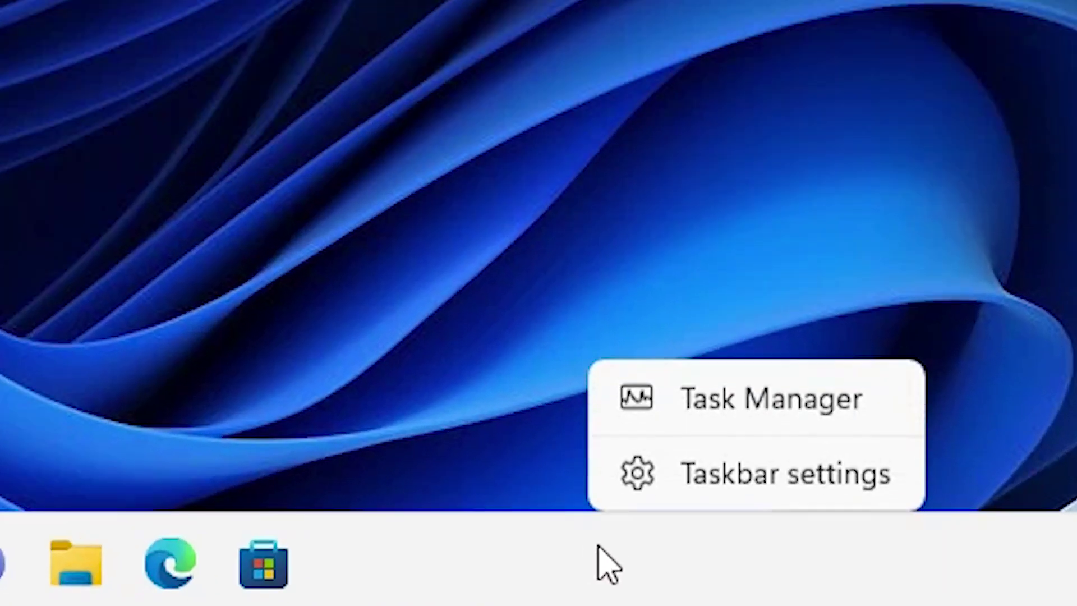
{"action": "left_click", "coordinate": [772, 405]}
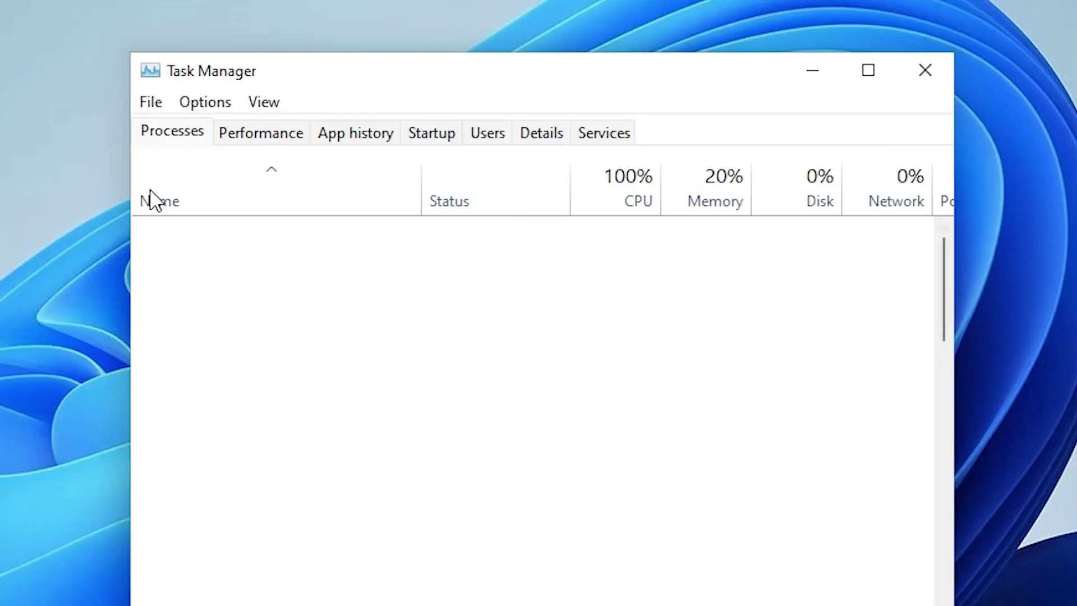
{"action": "left_click", "coordinate": [152, 103]}
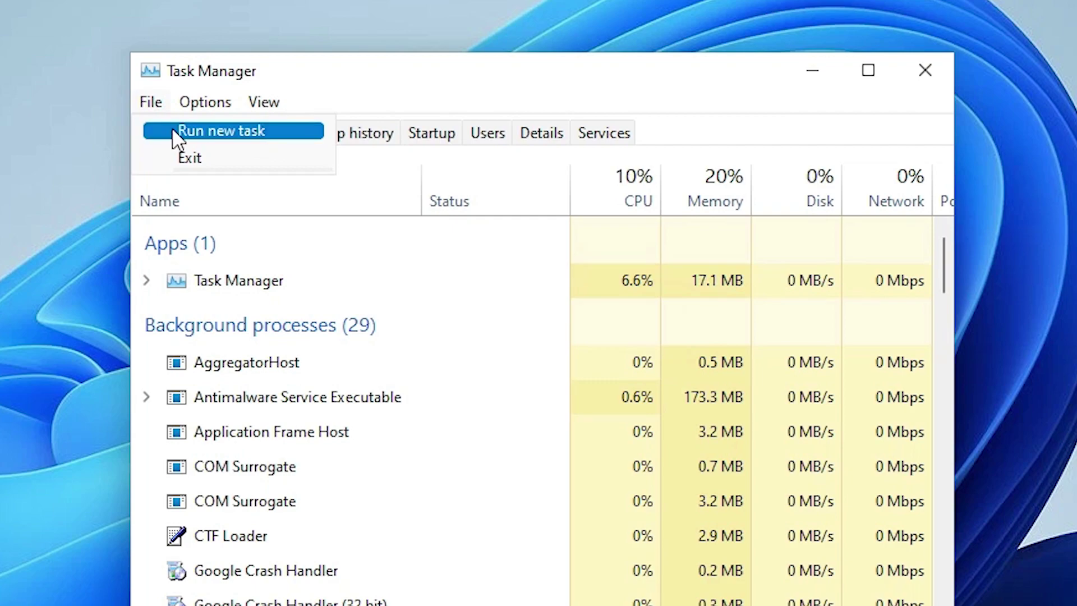
{"action": "left_click", "coordinate": [171, 127]}
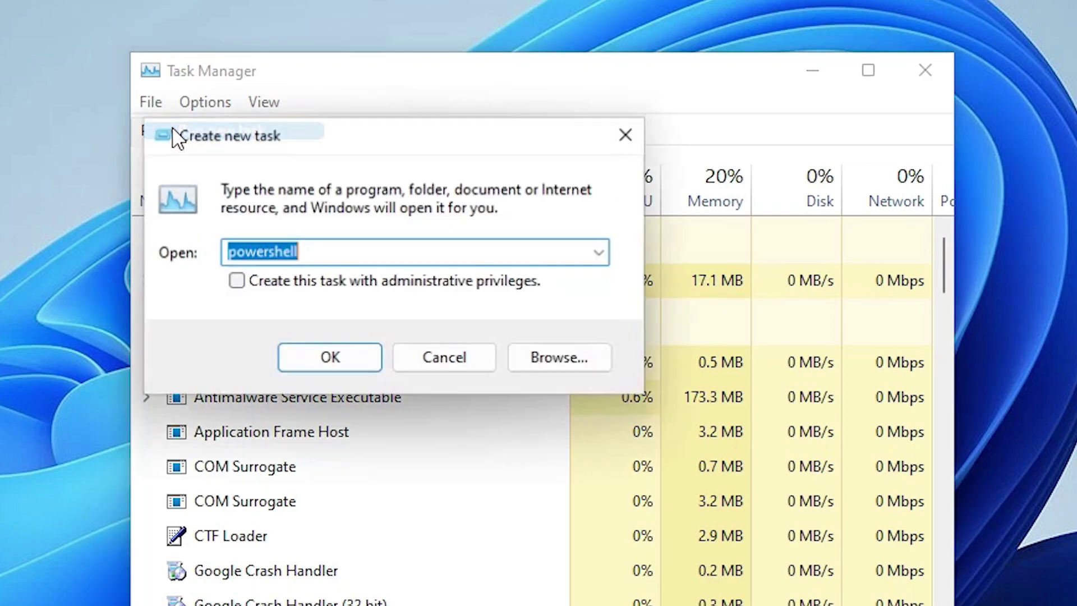
{"action": "left_click", "coordinate": [605, 254]}
{"action": "left_click", "coordinate": [253, 297]}
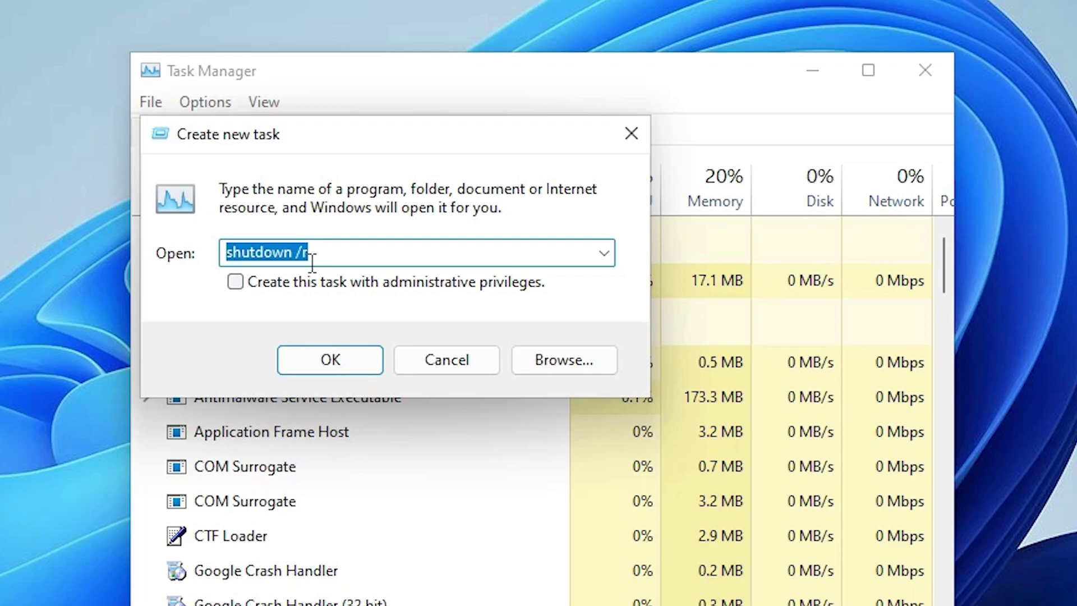
{"action": "left_click_drag", "start_coordinate": [370, 257], "coordinate": [161, 267]}
{"action": "left_click", "coordinate": [304, 358]}
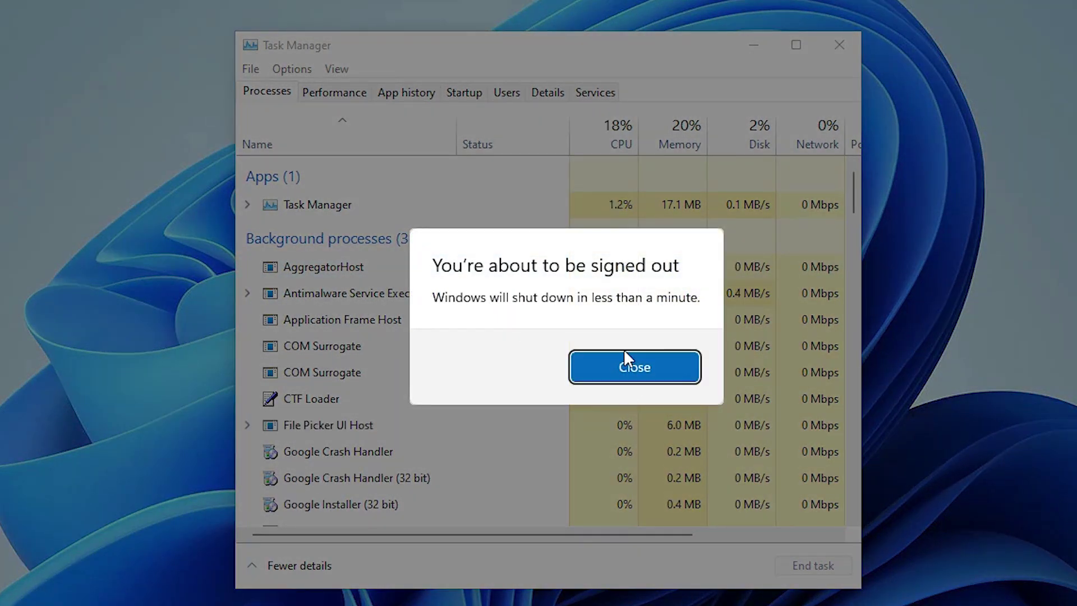
{"action": "left_click", "coordinate": [609, 369]}
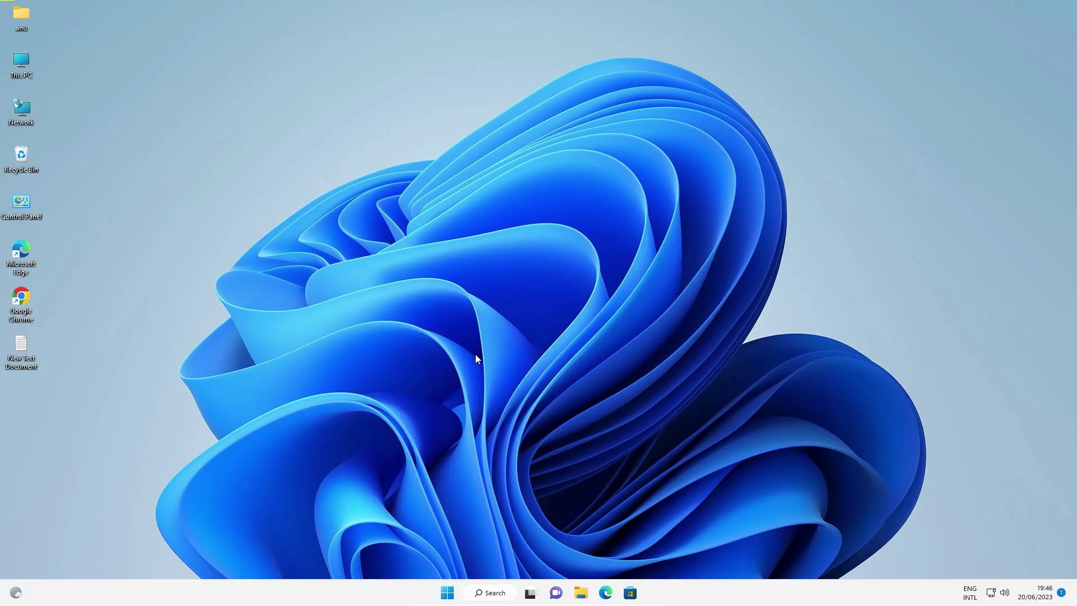
Check the Start menu, then run powershell from Task Manager with administrative privileges ticked
{"action": "left_click", "coordinate": [445, 595]}
{"action": "left_click", "coordinate": [445, 596]}
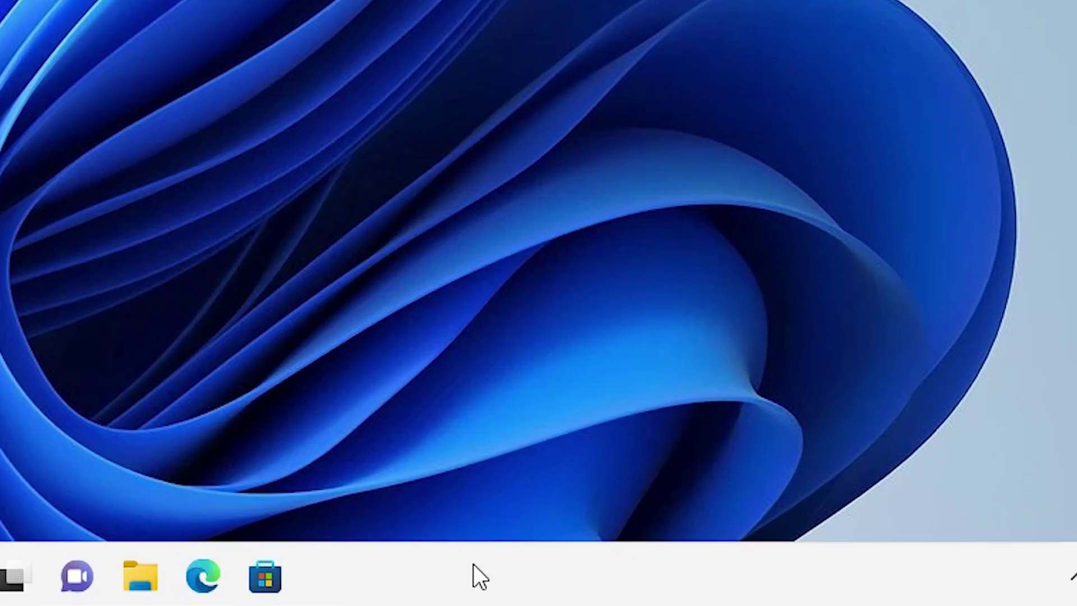
{"action": "right_click", "coordinate": [472, 589]}
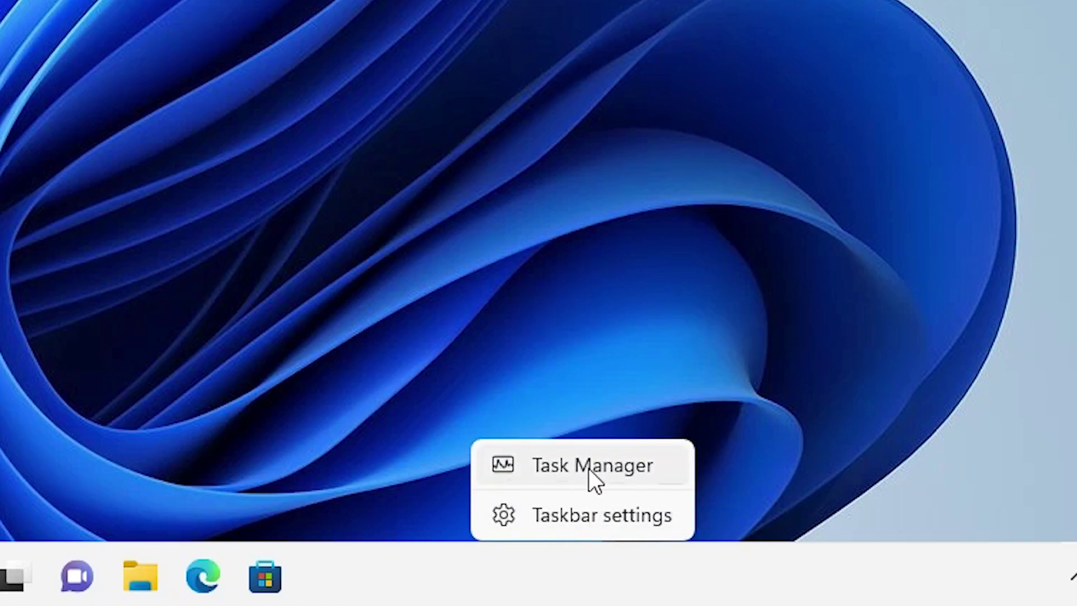
{"action": "left_click", "coordinate": [625, 469]}
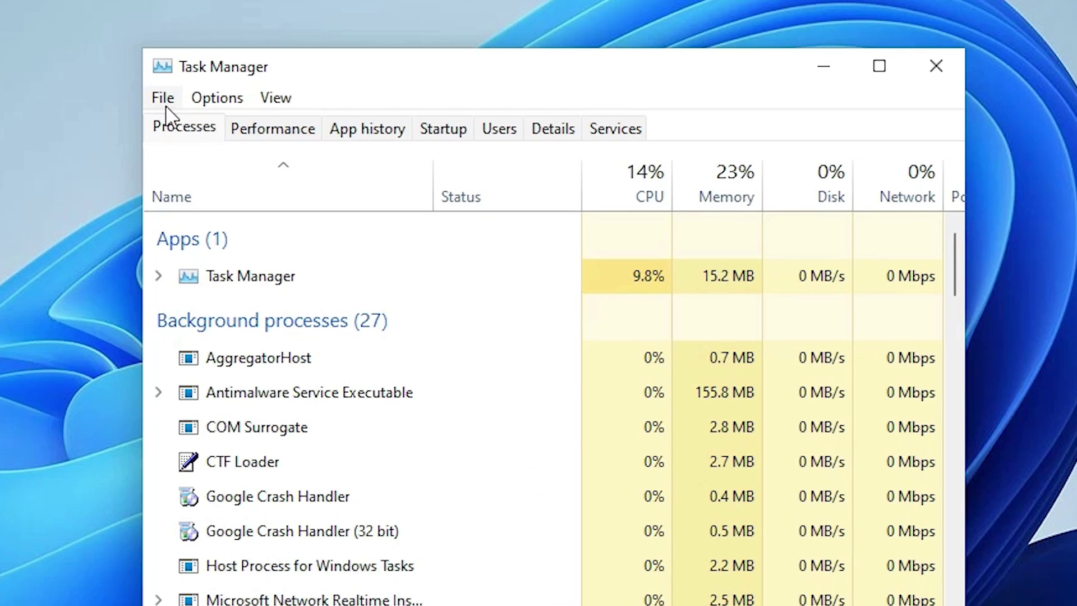
{"action": "left_click", "coordinate": [225, 64]}
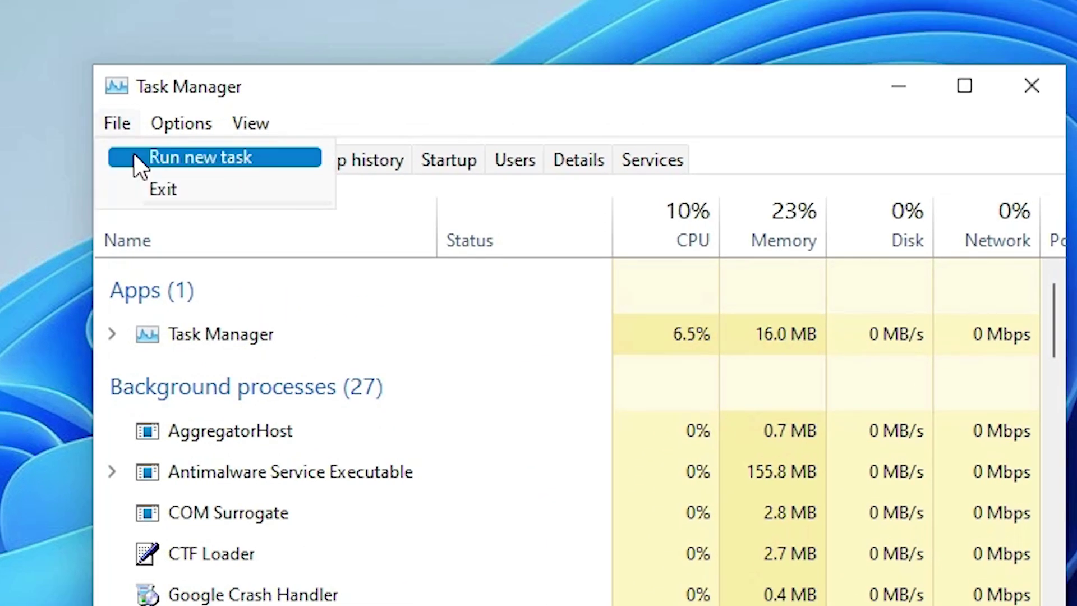
{"action": "left_click", "coordinate": [135, 157]}
{"action": "left_click", "coordinate": [652, 303]}
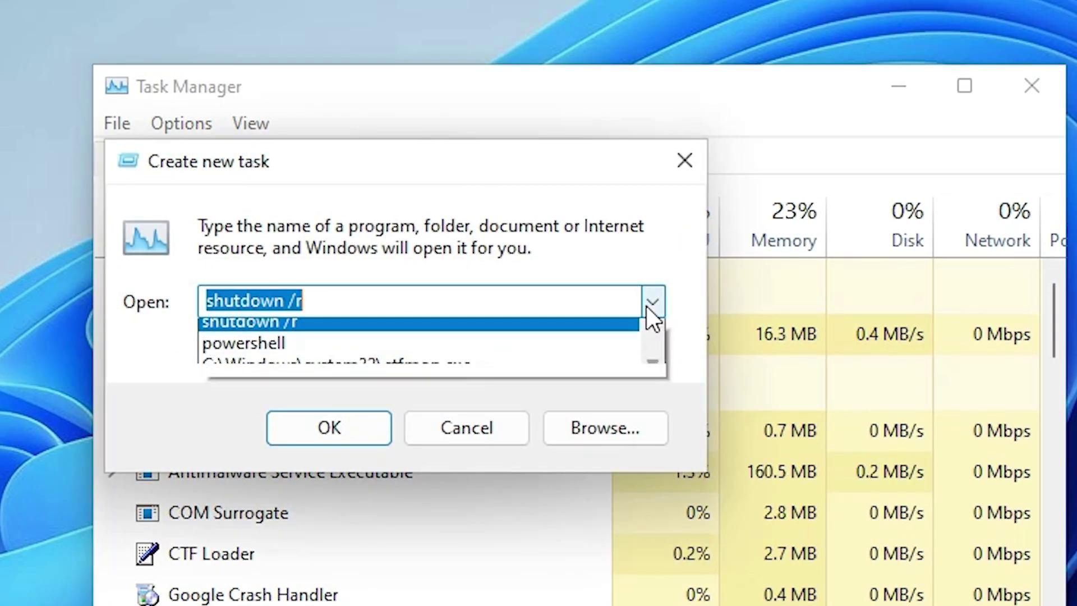
{"action": "left_click", "coordinate": [252, 352]}
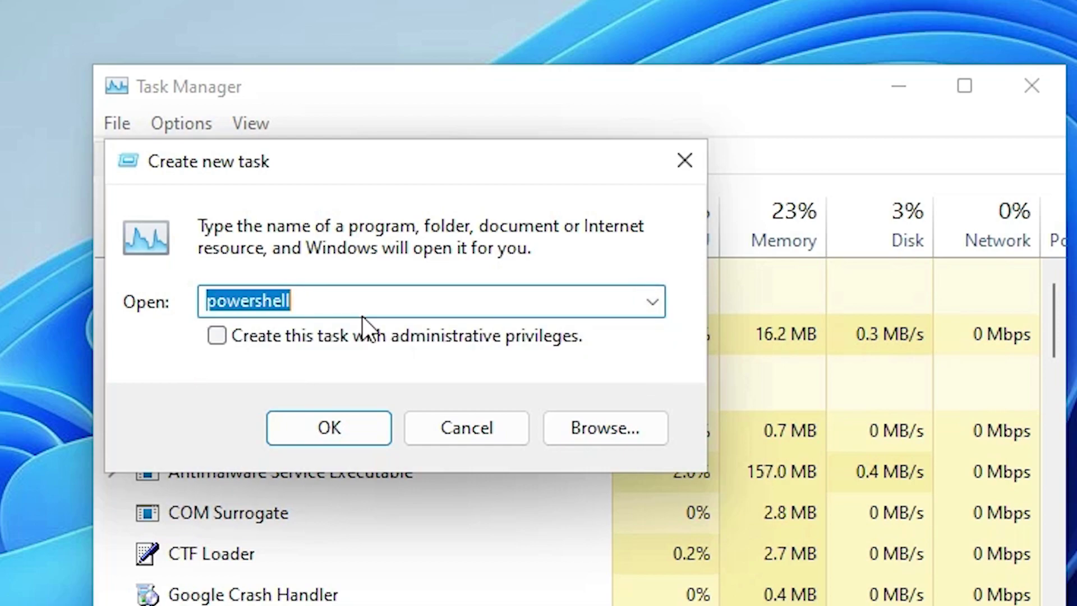
{"action": "left_click", "coordinate": [218, 337]}
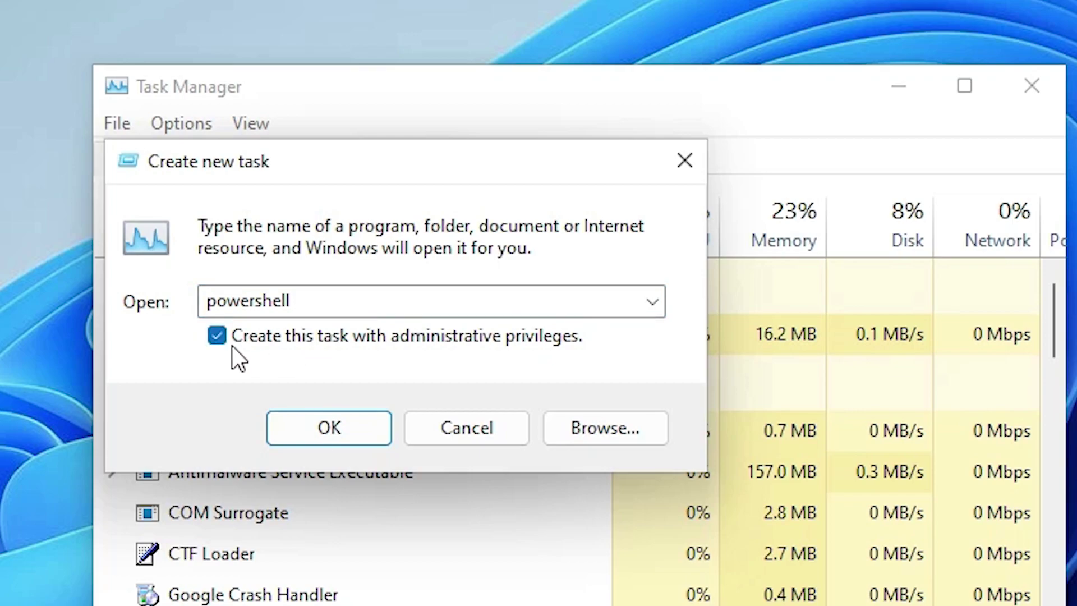
{"action": "left_click", "coordinate": [356, 425]}
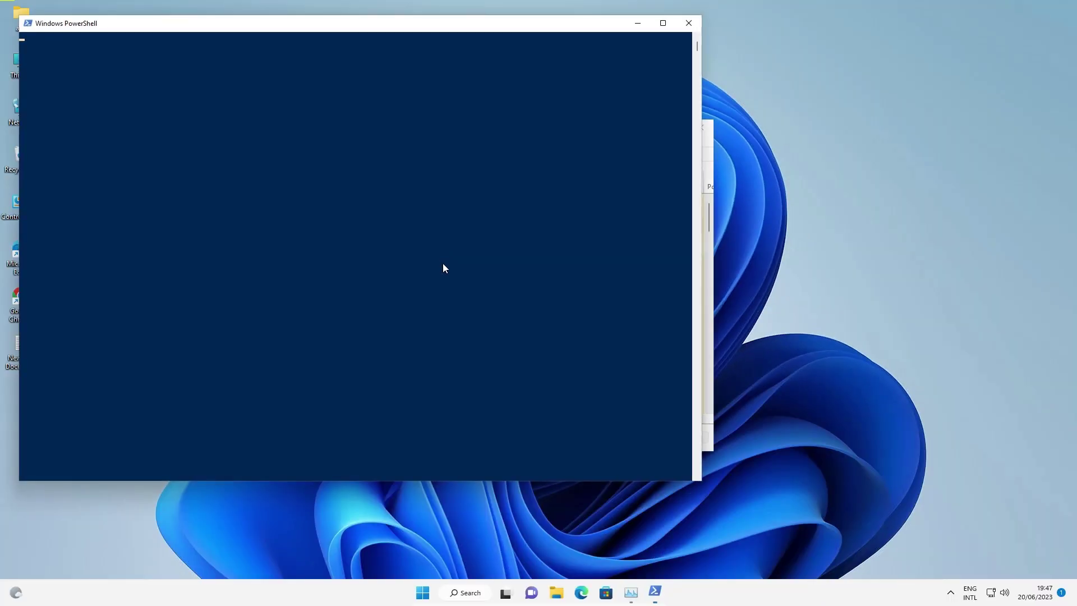
Arrange PowerShell beside the notes, then paste and run the $env:PATH line
{"action": "left_click_drag", "start_coordinate": [315, 26], "coordinate": [383, 55]}
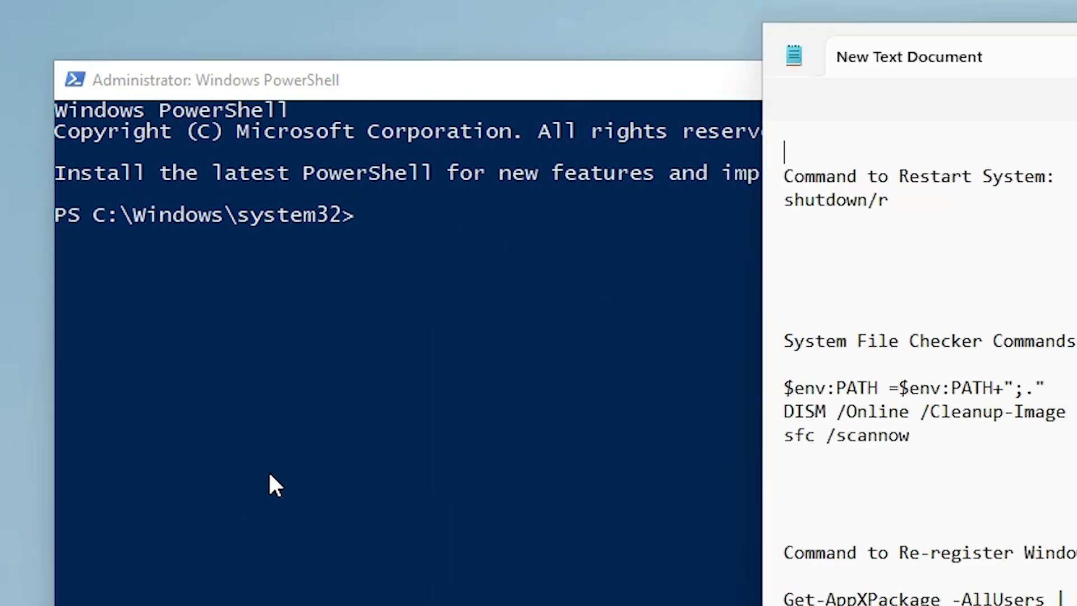
{"action": "left_click_drag", "start_coordinate": [861, 84], "coordinate": [796, 53]}
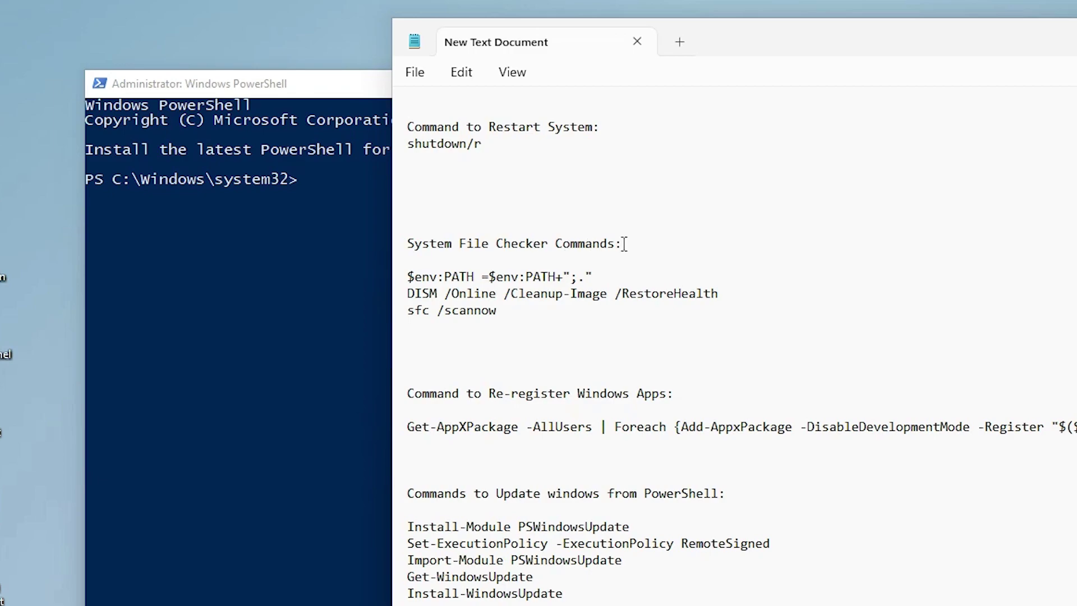
{"action": "triple_click", "coordinate": [408, 277]}
{"action": "key", "text": "ctrl+c"}
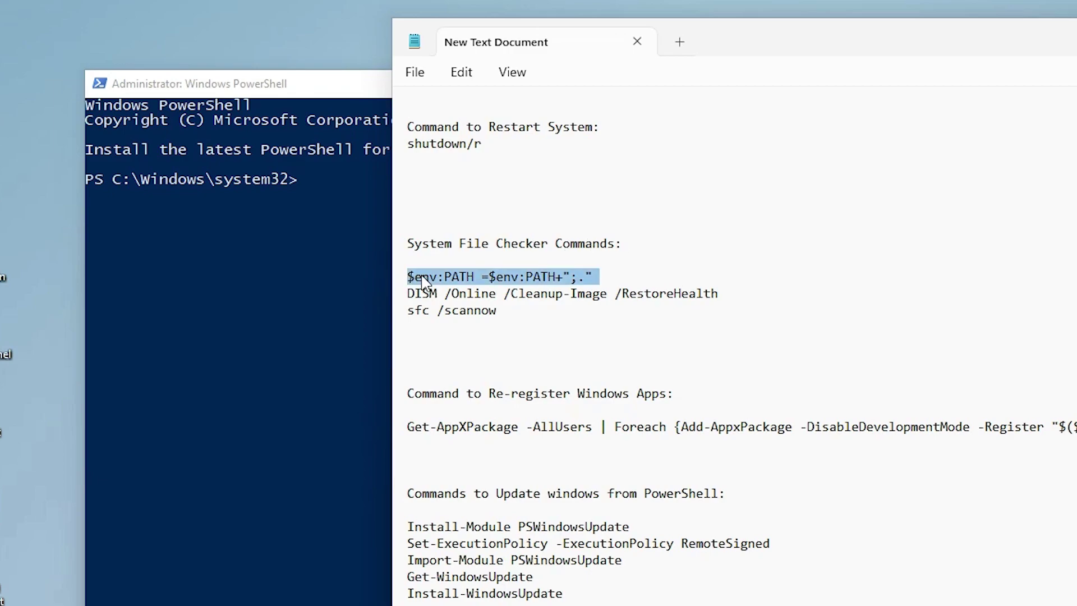
{"action": "left_click", "coordinate": [331, 311]}
{"action": "right_click", "coordinate": [331, 311]}
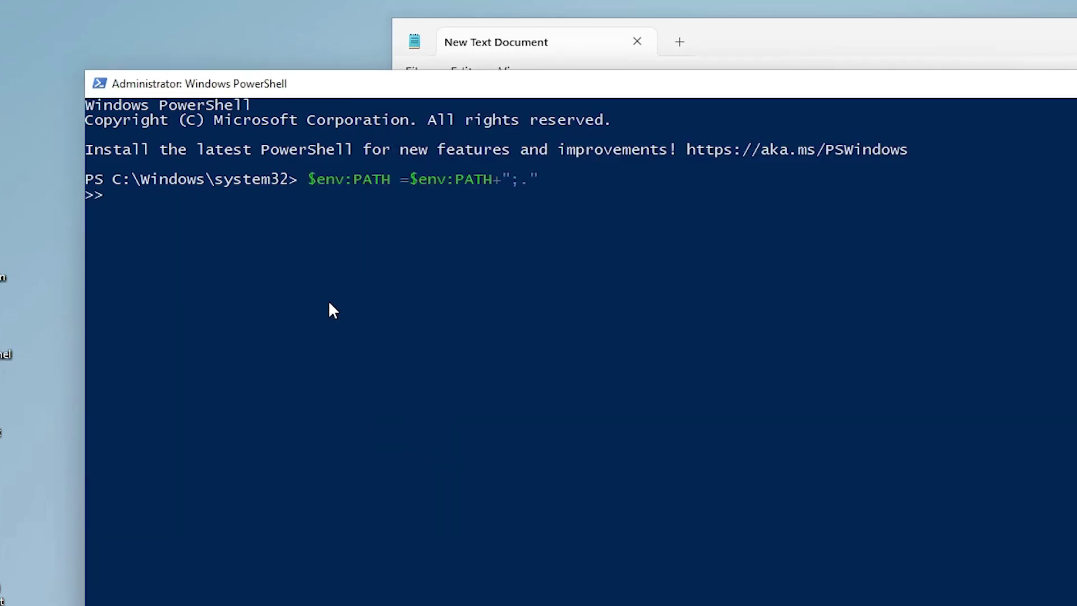
{"action": "key", "text": "Return"}
Select the DISM line, then select and copy the sfc /scannow command from the notes
{"action": "left_click", "coordinate": [808, 278]}
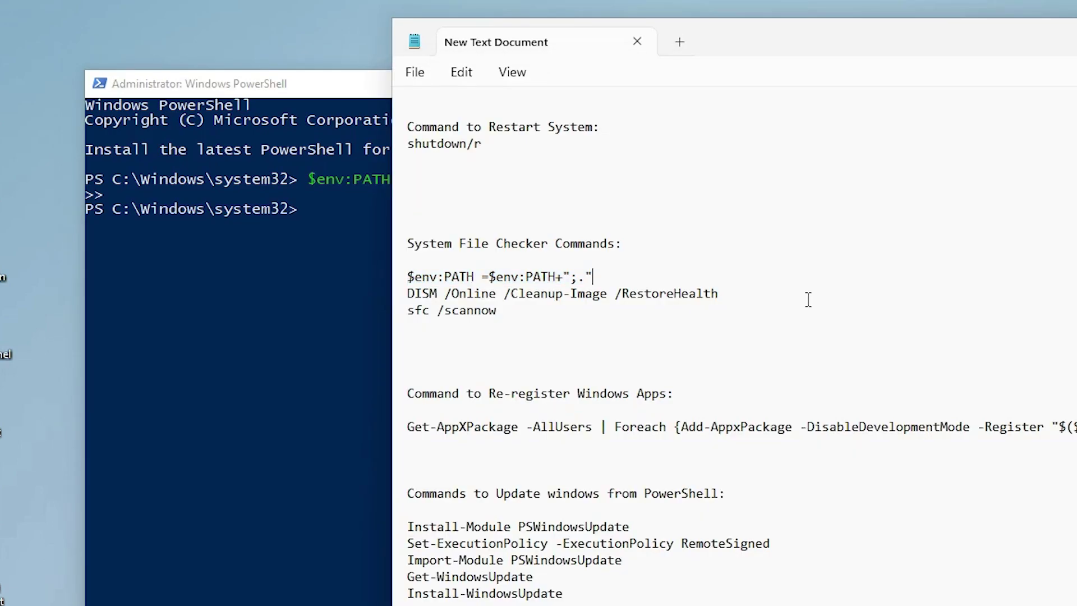
{"action": "left_click_drag", "start_coordinate": [411, 294], "coordinate": [780, 293]}
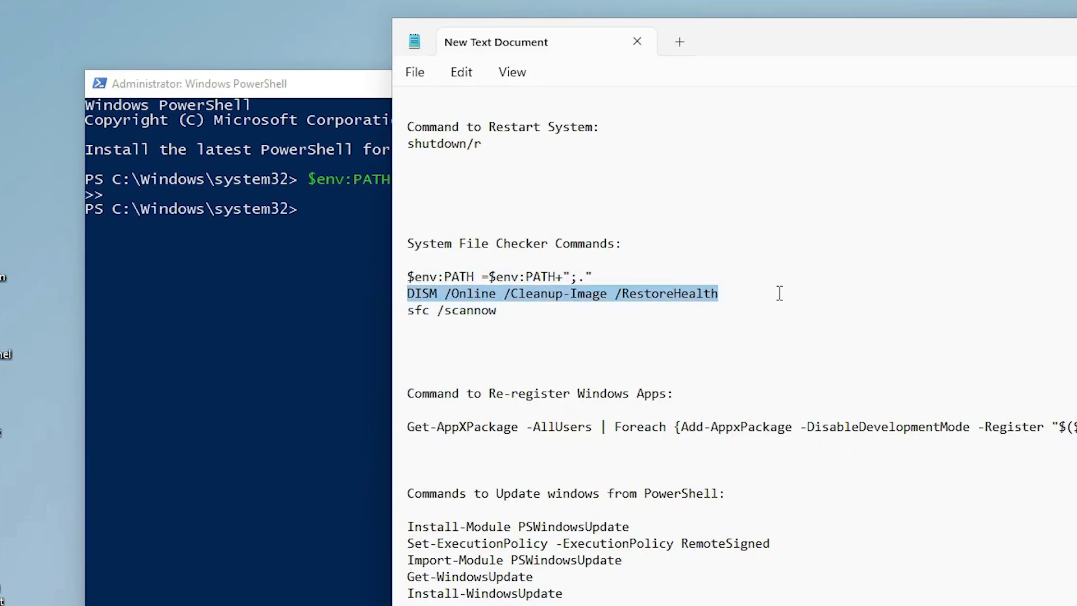
{"action": "left_click", "coordinate": [285, 372]}
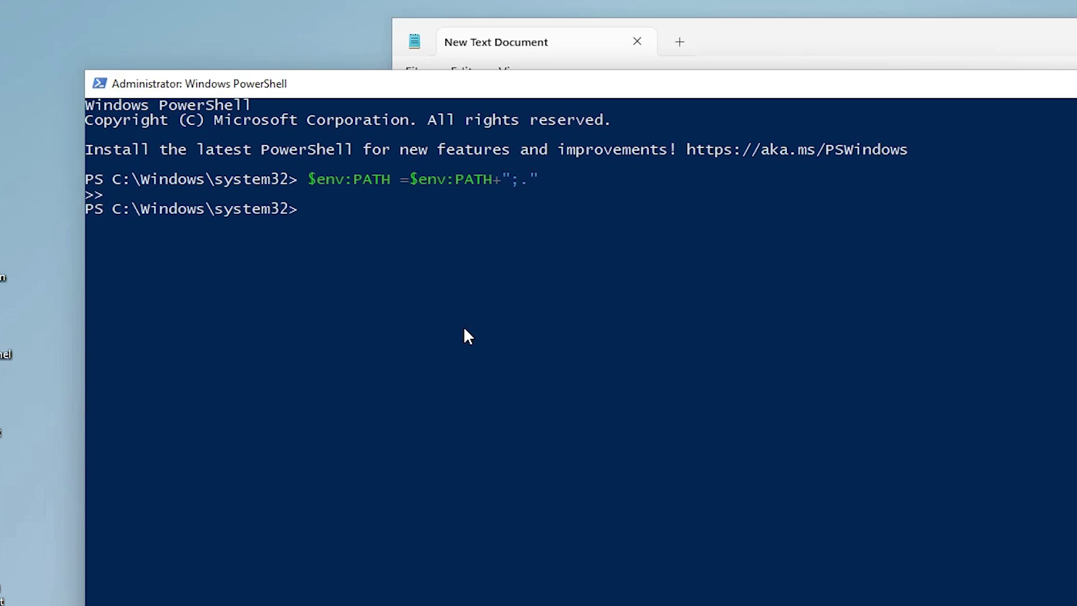
{"action": "key", "text": "alt+Tab"}
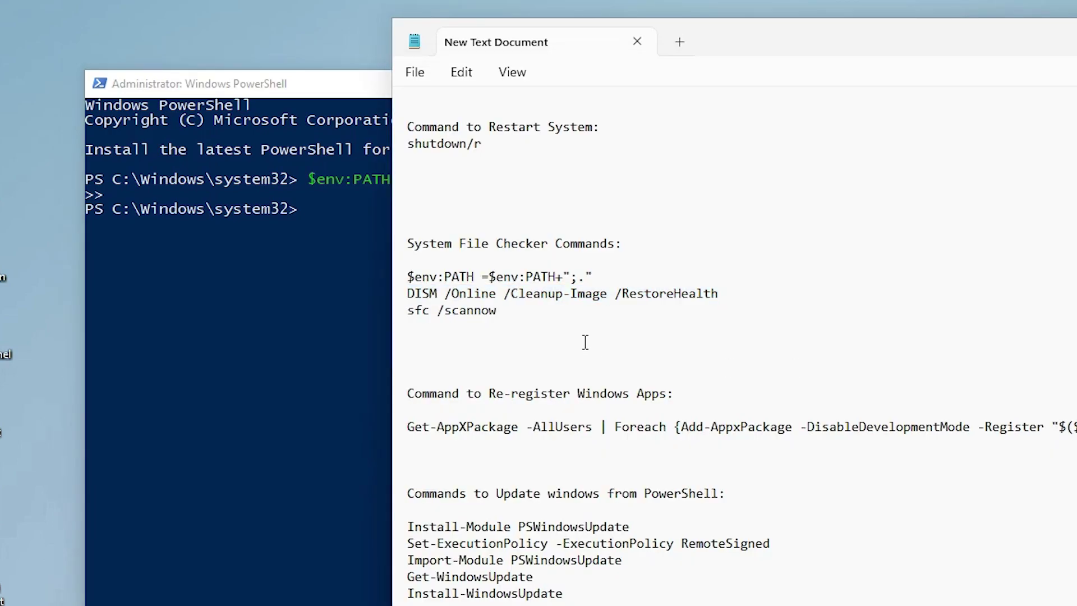
{"action": "left_click_drag", "start_coordinate": [497, 310], "coordinate": [375, 301]}
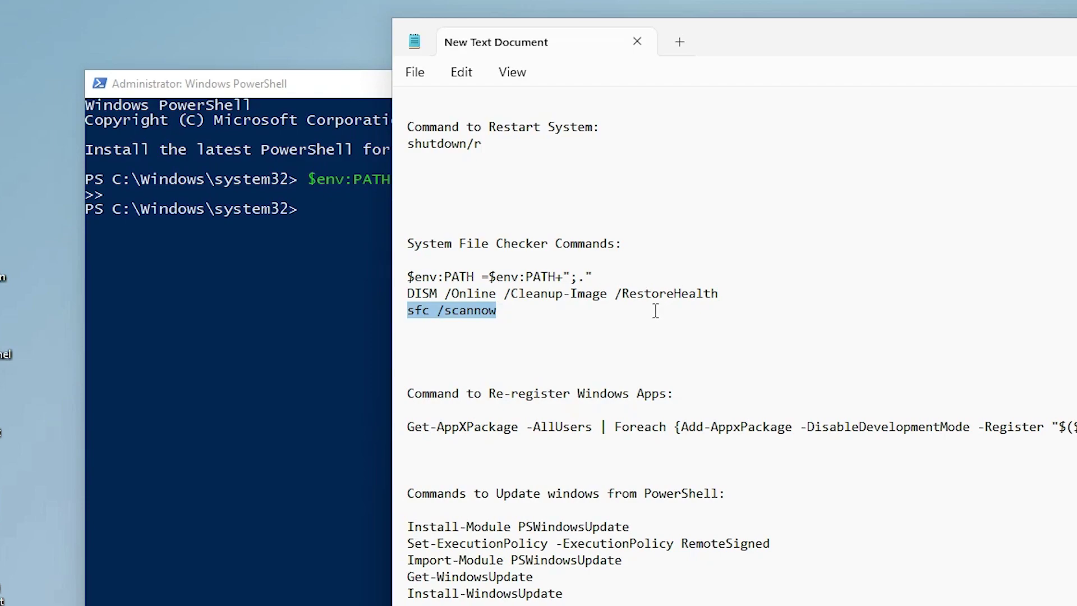
{"action": "left_click", "coordinate": [552, 313]}
{"action": "left_click_drag", "start_coordinate": [552, 313], "coordinate": [380, 316]}
{"action": "right_click", "coordinate": [474, 312]}
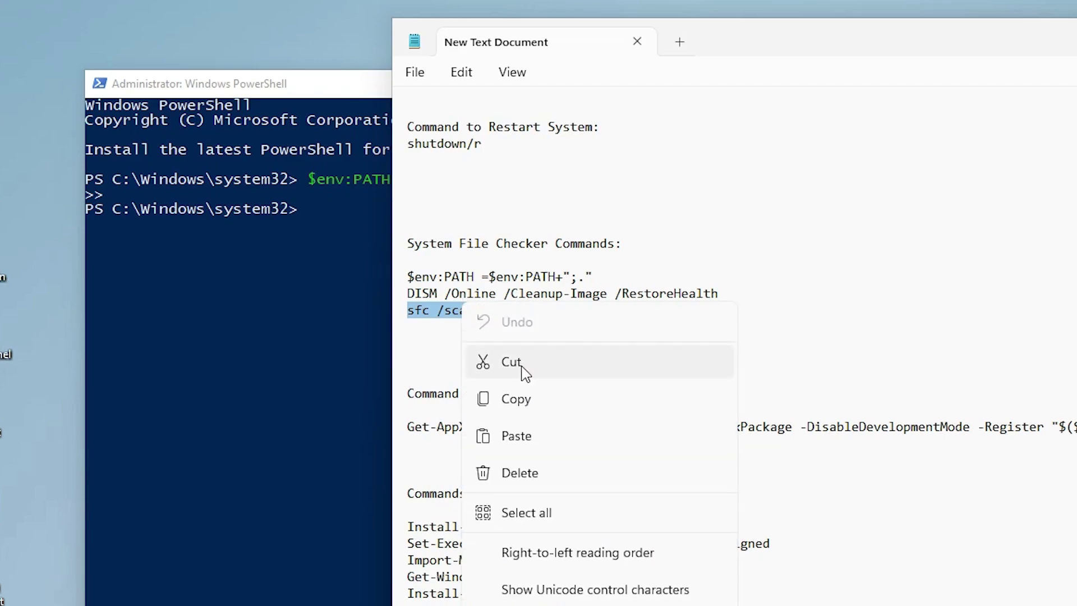
{"action": "left_click", "coordinate": [516, 397]}
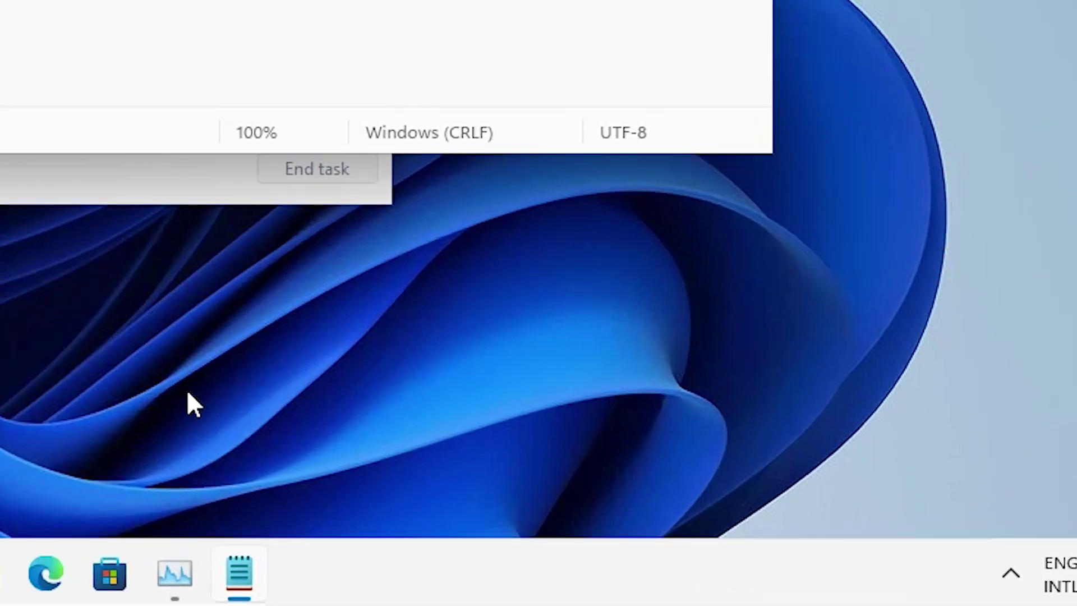
Launch another elevated PowerShell via Task Manager's Run new task, then bring the Notepad notes forward
{"action": "right_click", "coordinate": [387, 592]}
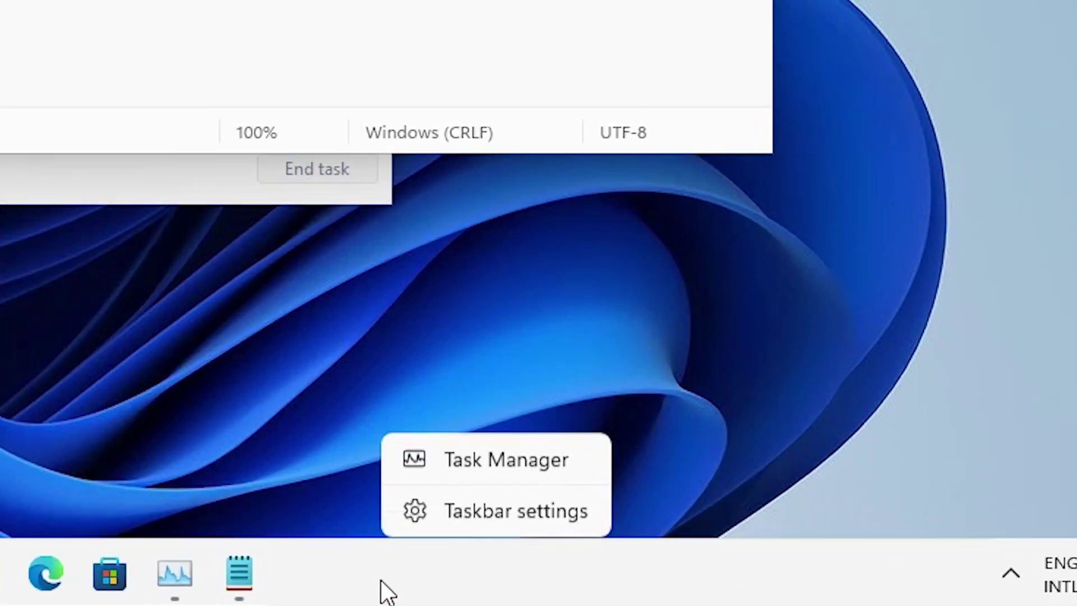
{"action": "left_click", "coordinate": [521, 459]}
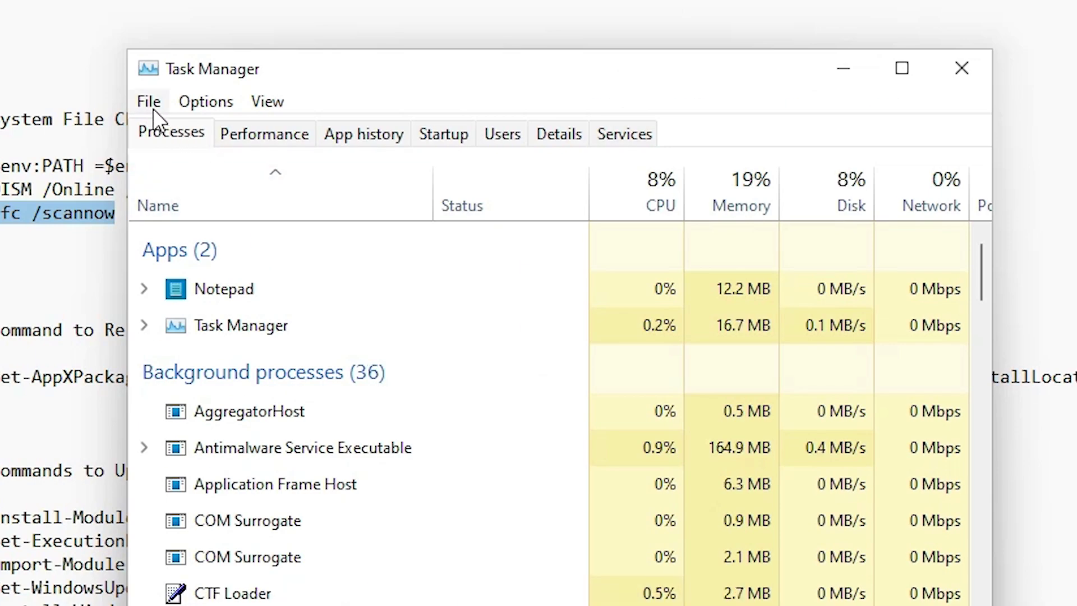
{"action": "left_click", "coordinate": [154, 109]}
{"action": "left_click", "coordinate": [157, 131]}
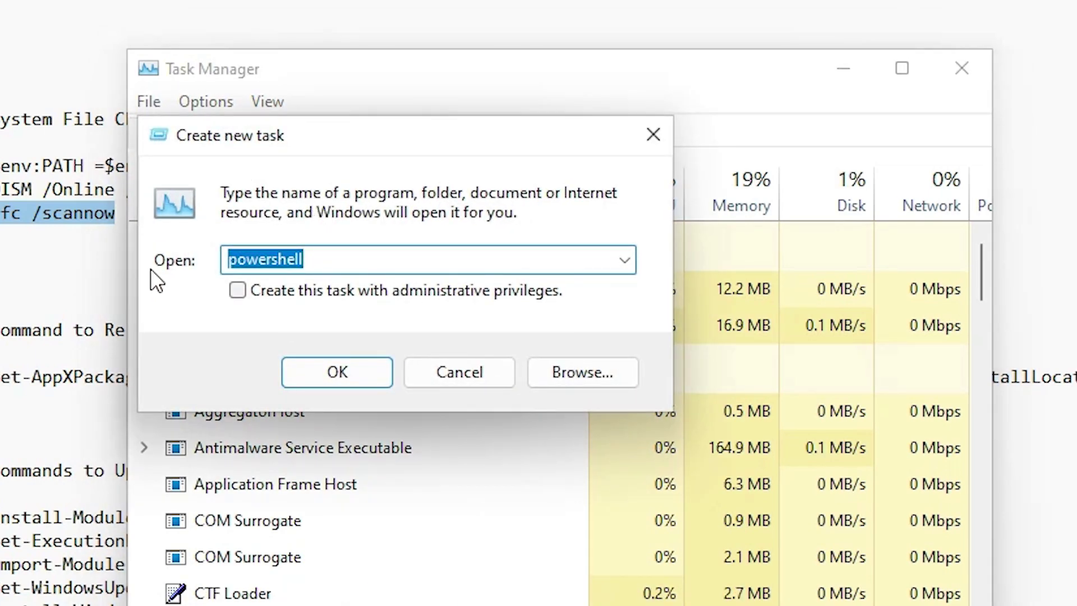
{"action": "left_click", "coordinate": [238, 291]}
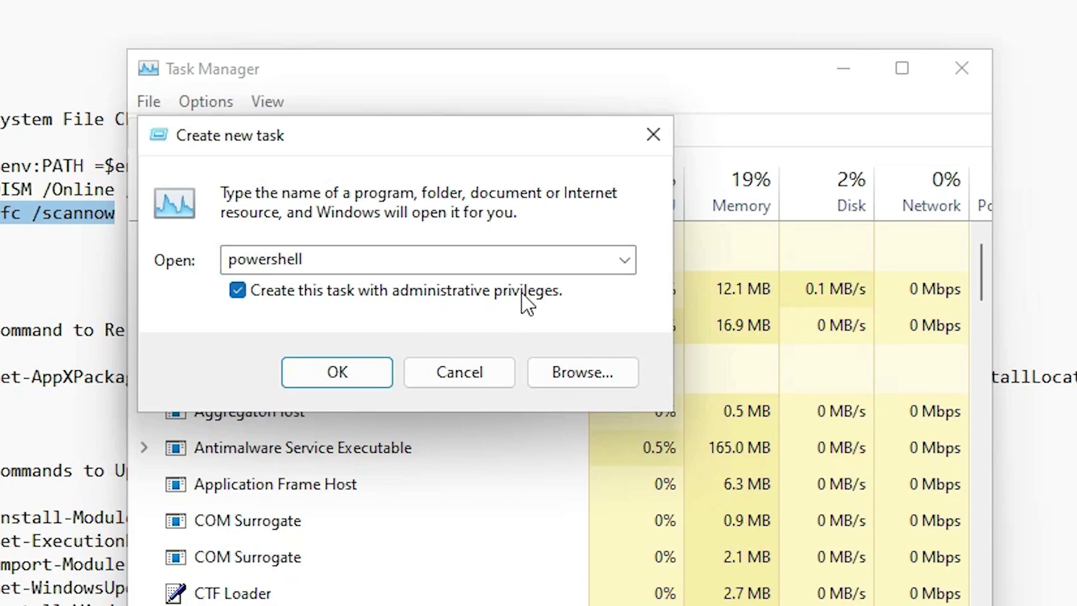
{"action": "left_click", "coordinate": [343, 375]}
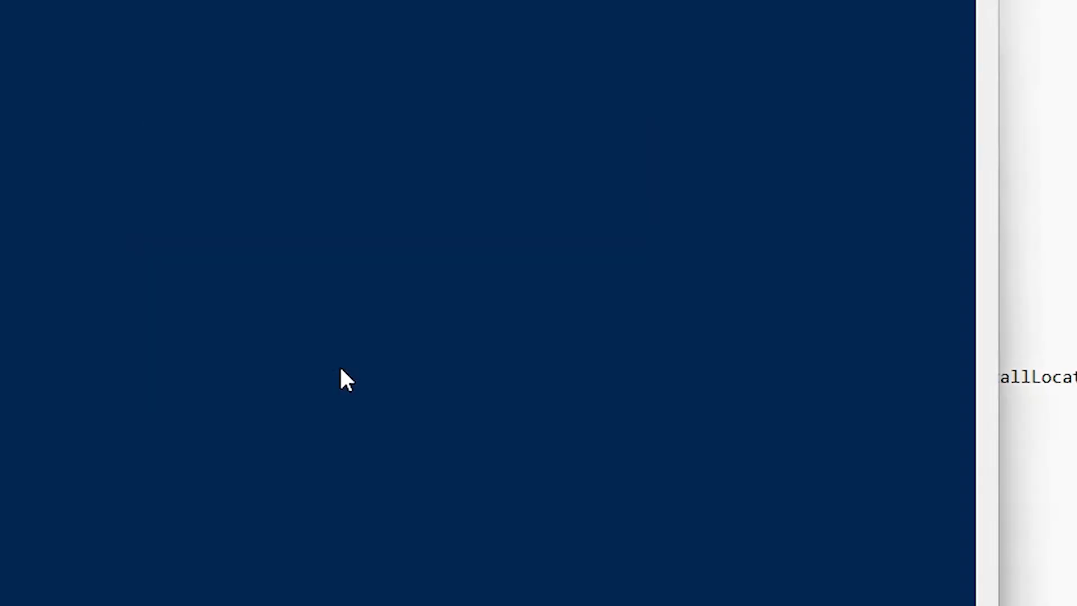
{"action": "left_click", "coordinate": [991, 189]}
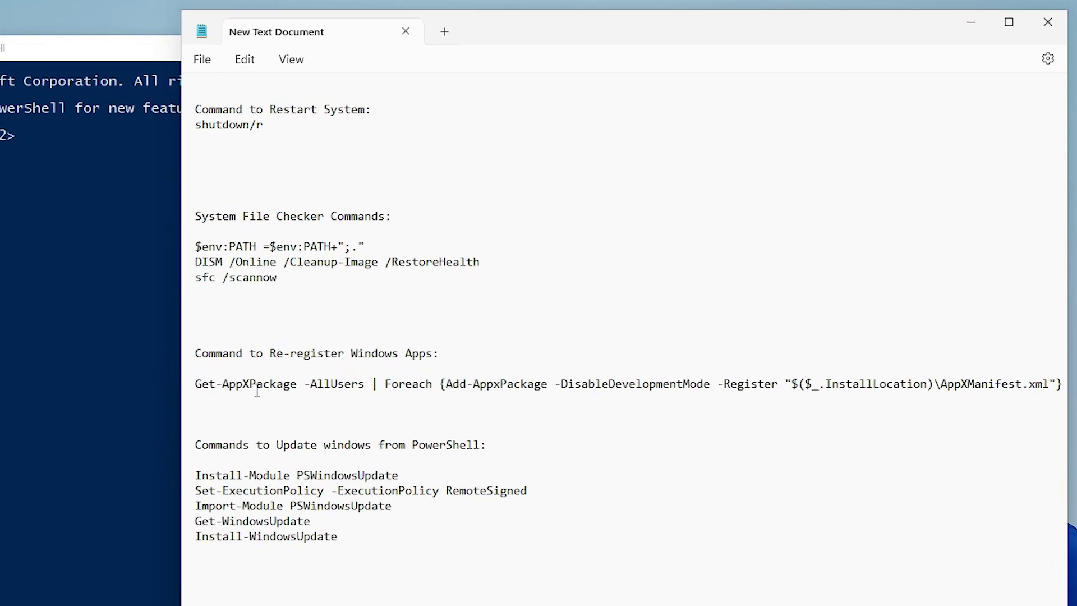
Copy the Get-AppXPackage re-registration line from Notepad and paste it into PowerShell
{"action": "left_click", "coordinate": [198, 384]}
{"action": "key", "text": "shift+End"}
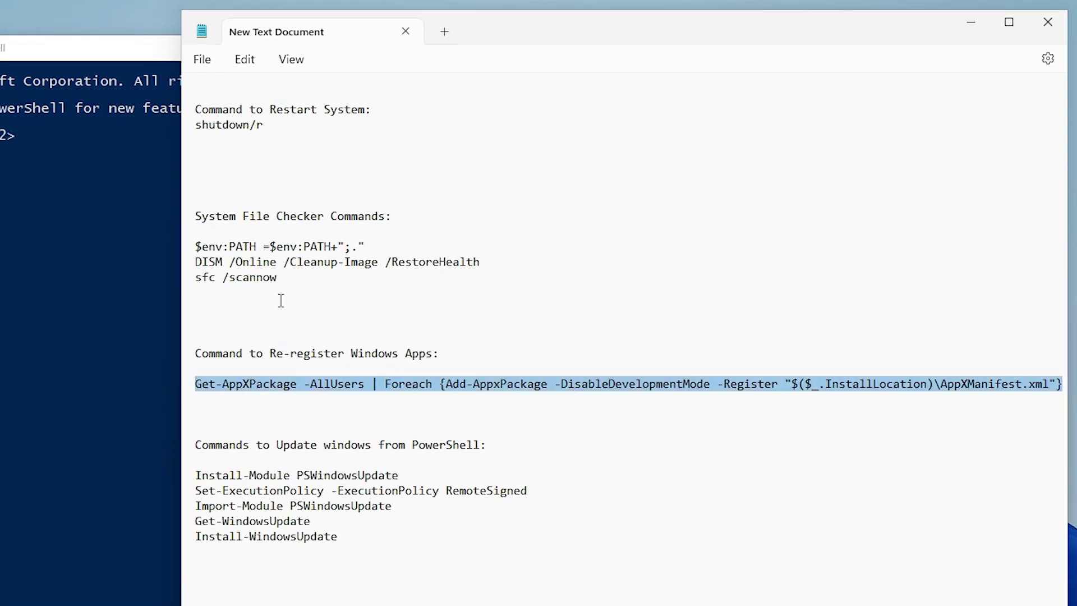
{"action": "key", "text": "ctrl+c"}
{"action": "left_click", "coordinate": [2, 238]}
{"action": "key", "text": "ctrl+v"}
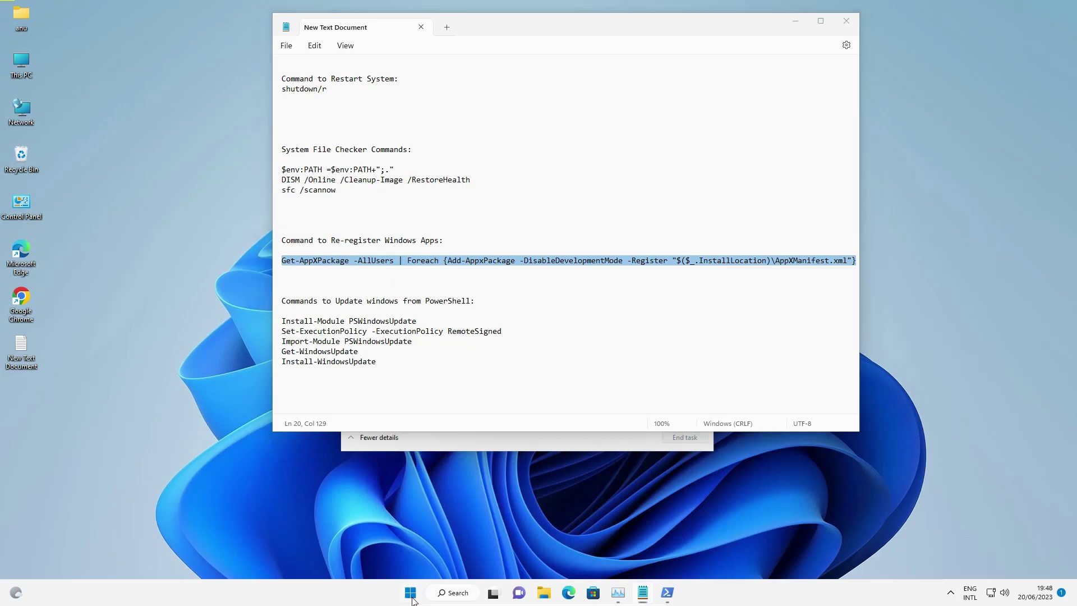
Open and close the Start menu, then close Task Manager with Alt+F4
{"action": "left_click", "coordinate": [411, 595]}
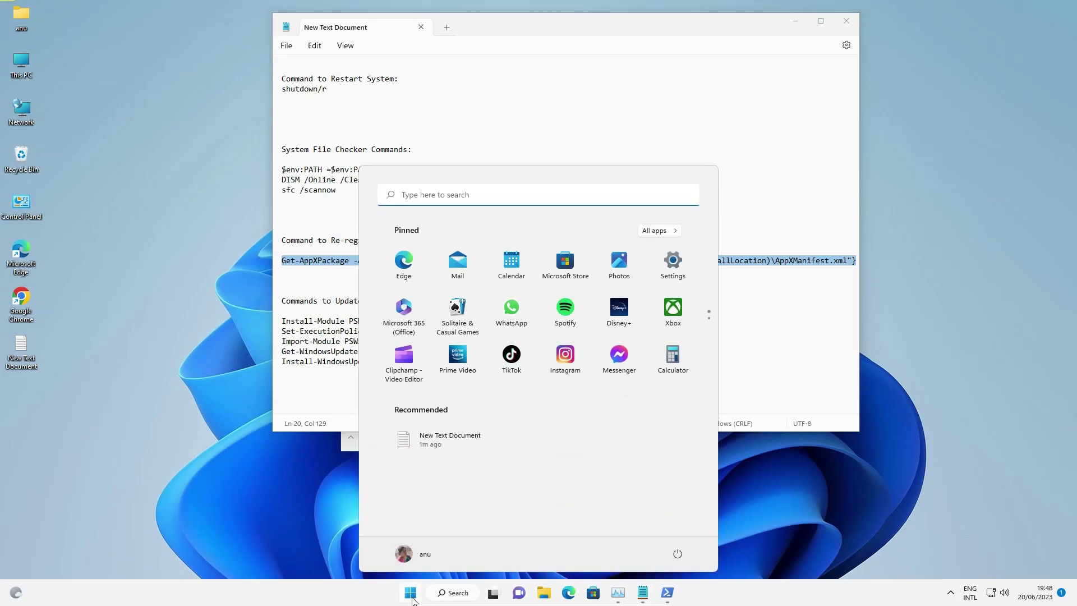
{"action": "left_click", "coordinate": [411, 594]}
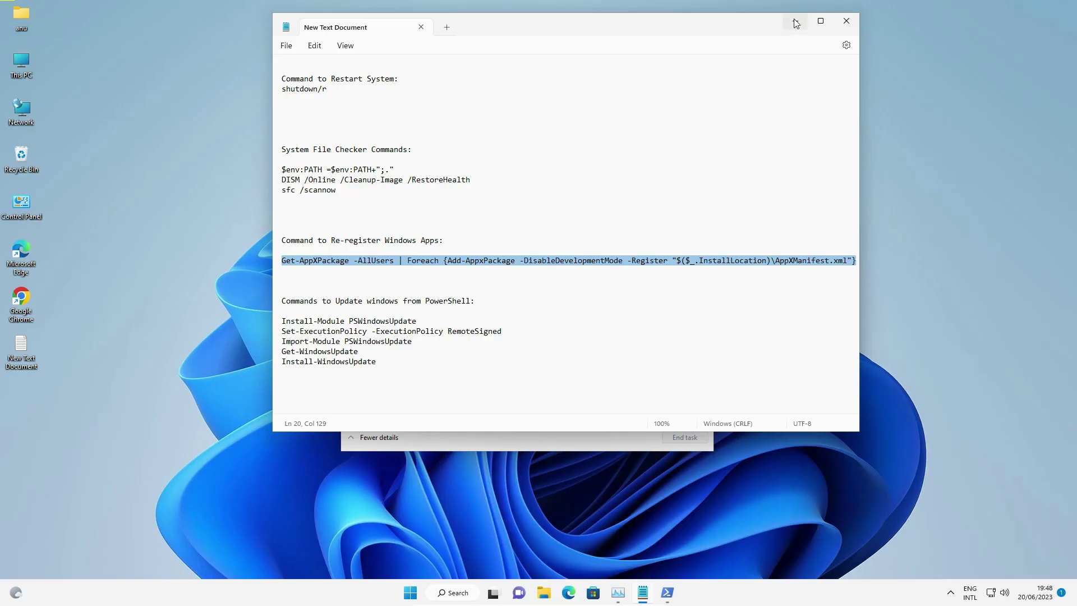
{"action": "key", "text": "alt+F4"}
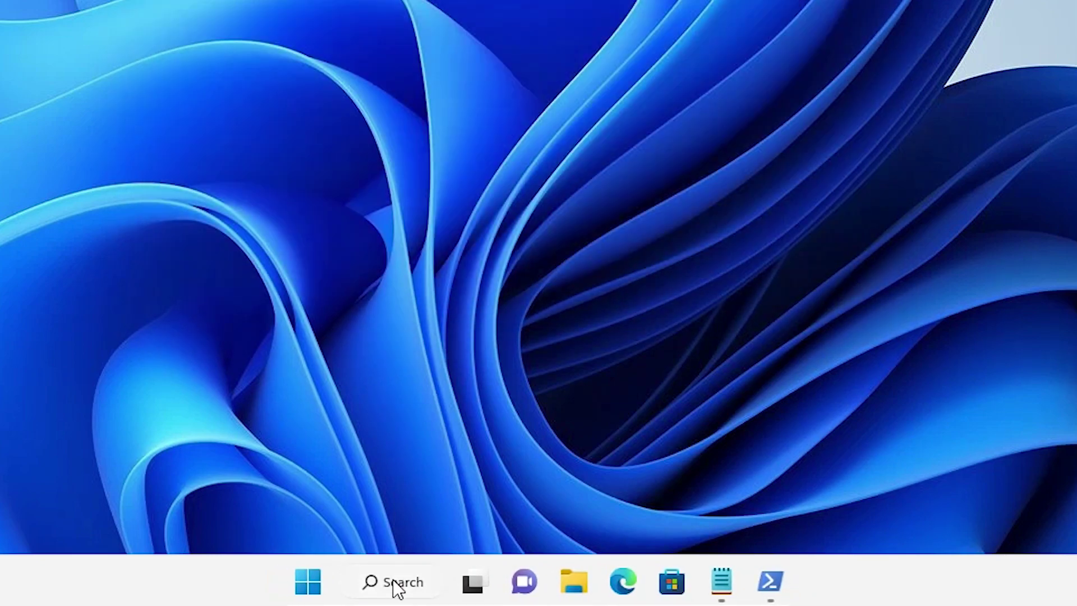
{"action": "left_click", "coordinate": [393, 581]}
{"action": "type", "text": "windows"}
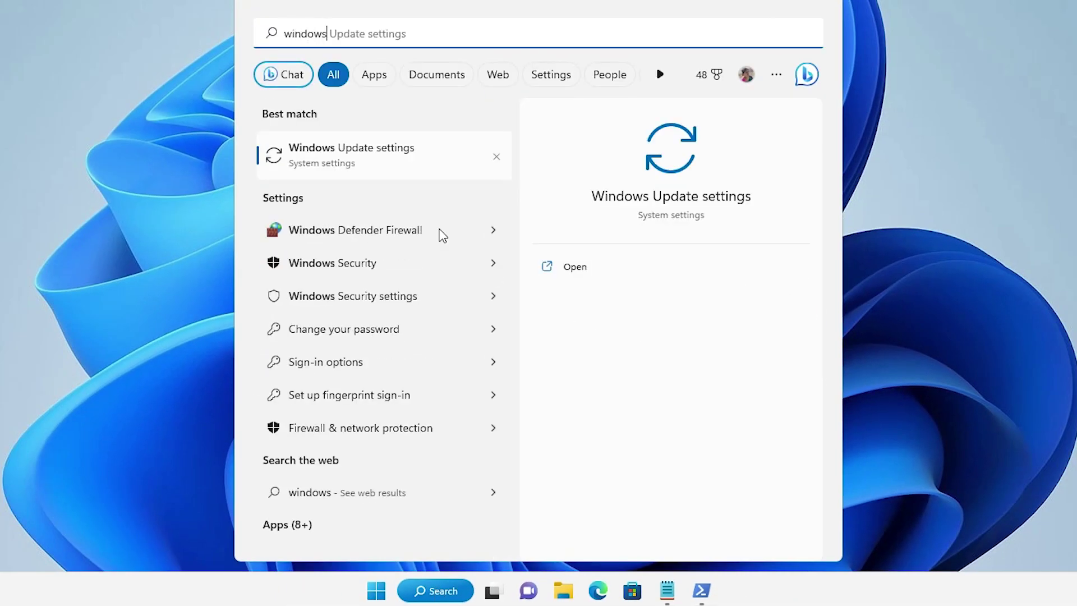
{"action": "left_click", "coordinate": [404, 168]}
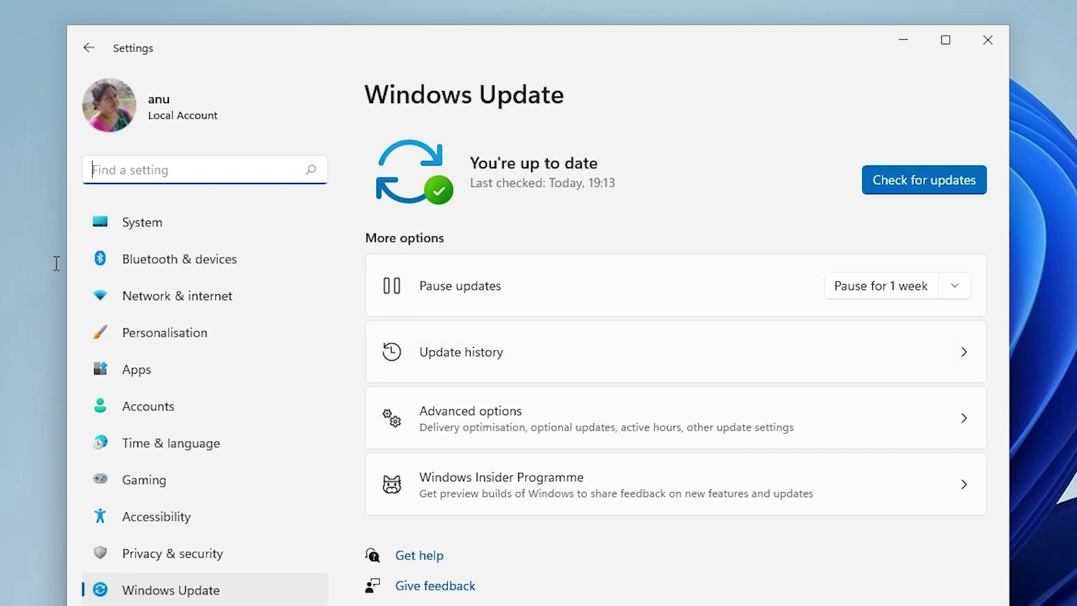
{"action": "left_click", "coordinate": [988, 40]}
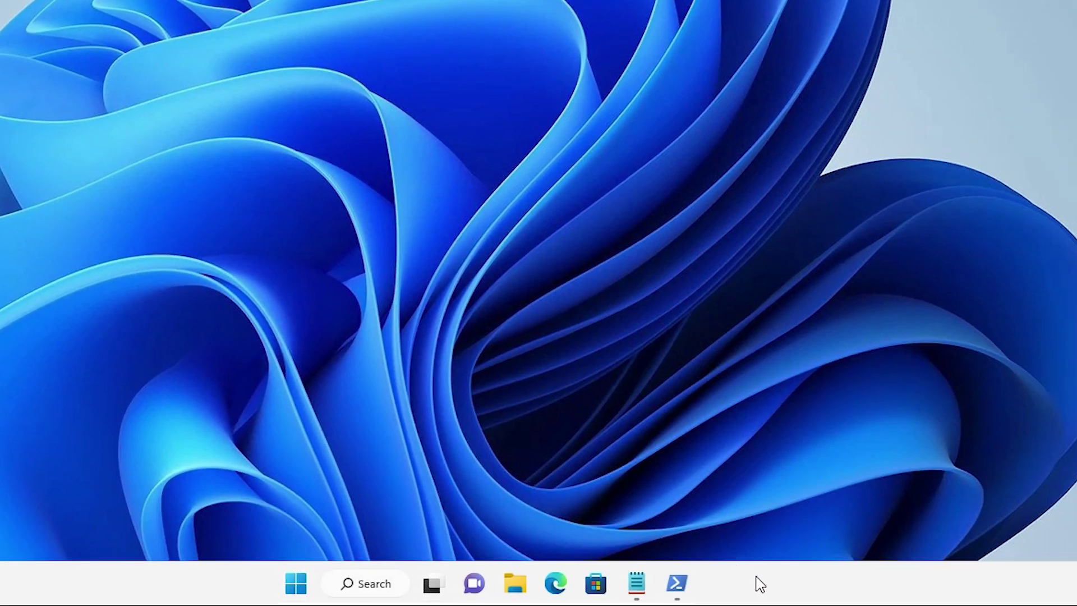
Open Task Manager from the taskbar and run powershell as a new task with administrative privileges
{"action": "right_click", "coordinate": [742, 592]}
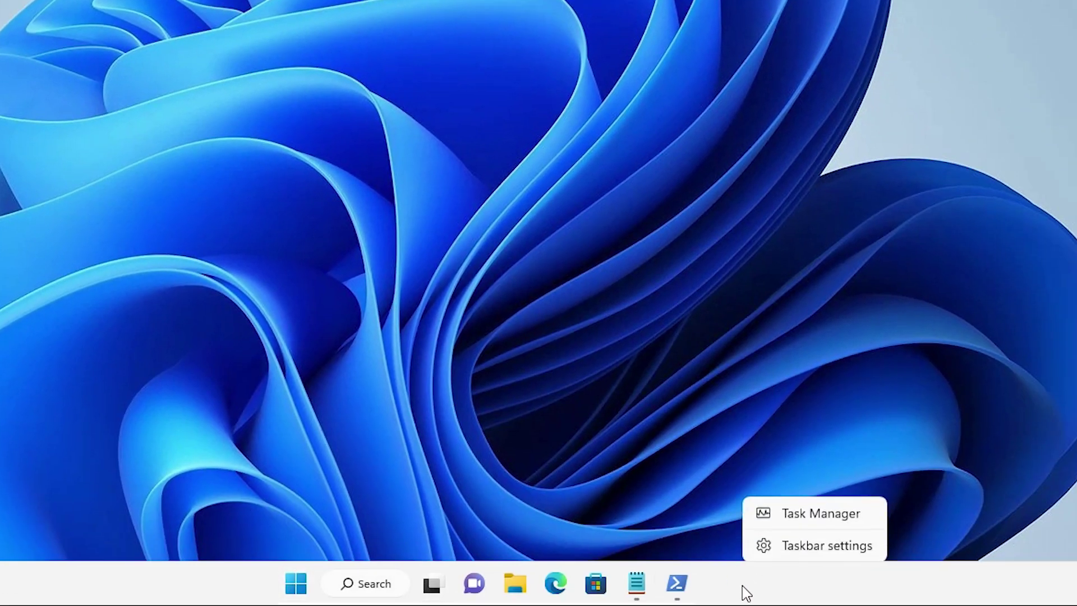
{"action": "left_click", "coordinate": [863, 521]}
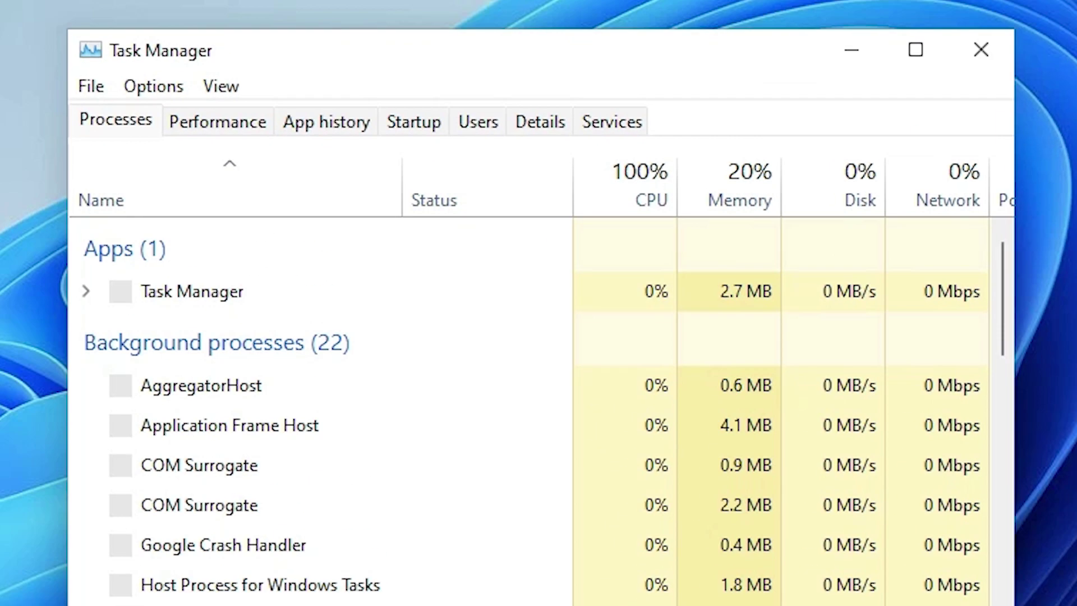
{"action": "left_click", "coordinate": [89, 90]}
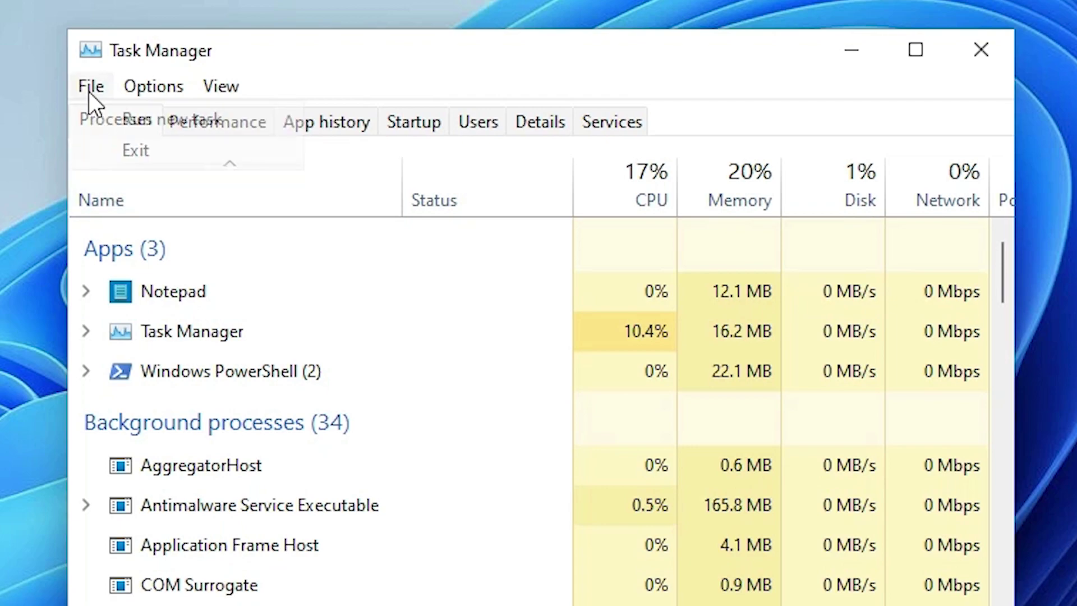
{"action": "left_click", "coordinate": [124, 127]}
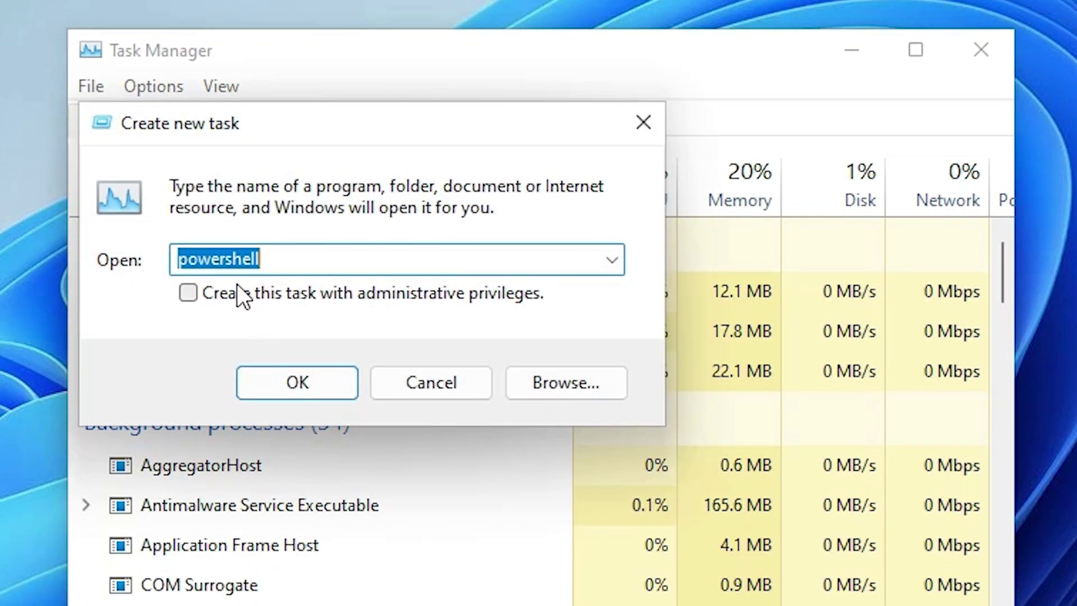
{"action": "left_click", "coordinate": [188, 293]}
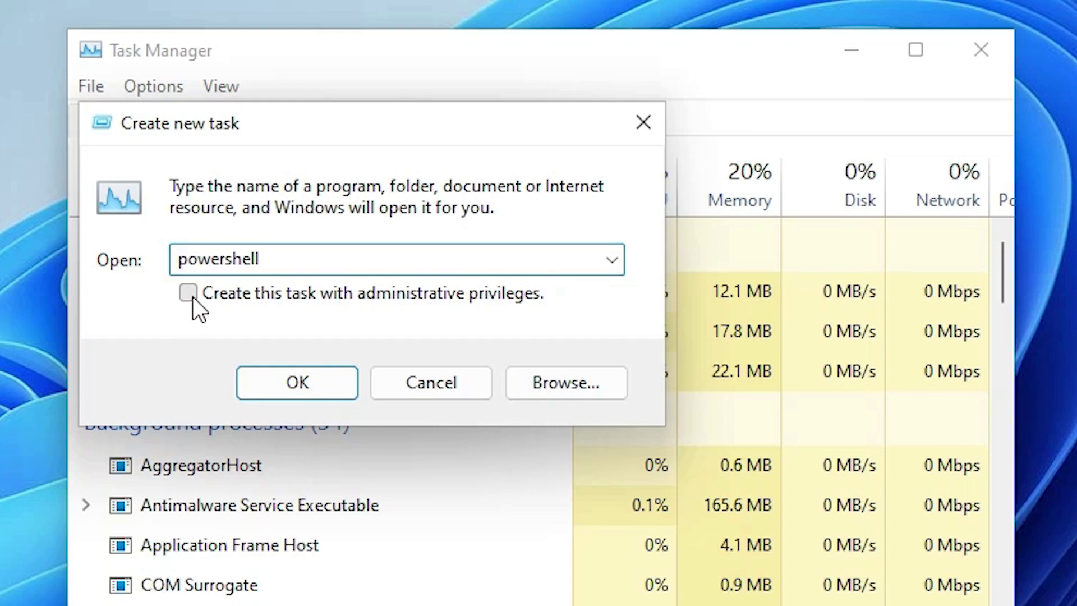
{"action": "left_click", "coordinate": [272, 386]}
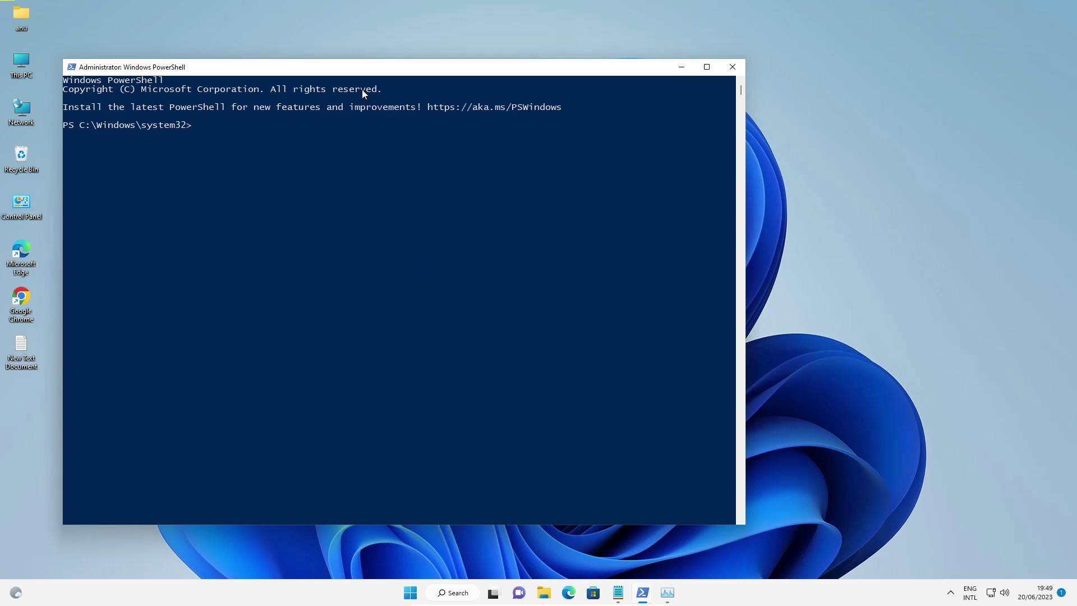
{"action": "left_click_drag", "start_coordinate": [344, 78], "coordinate": [398, 79]}
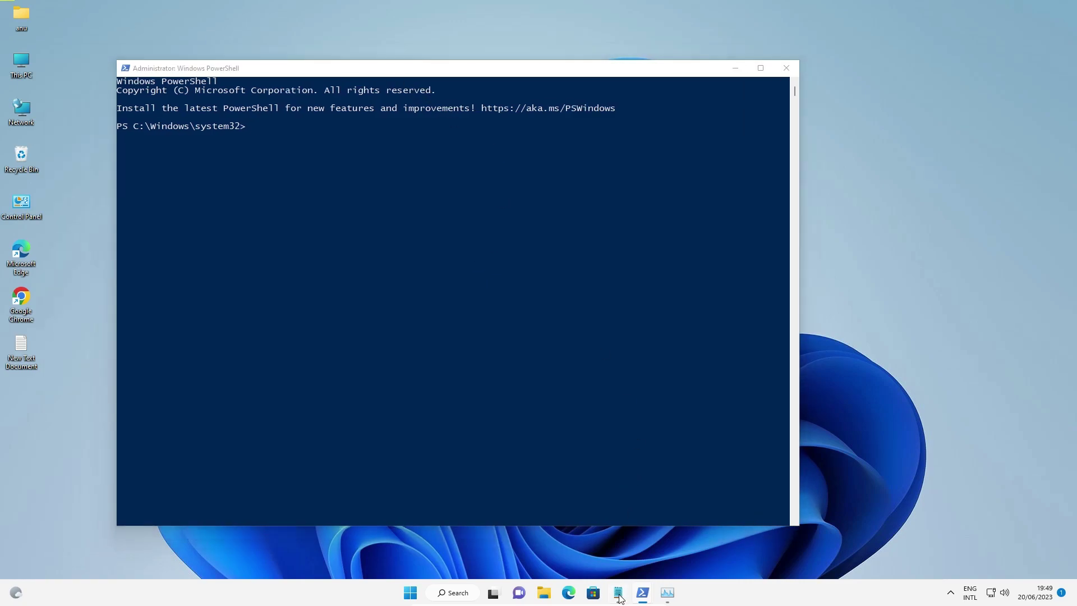
{"action": "left_click", "coordinate": [619, 593]}
{"action": "left_click", "coordinate": [343, 310]}
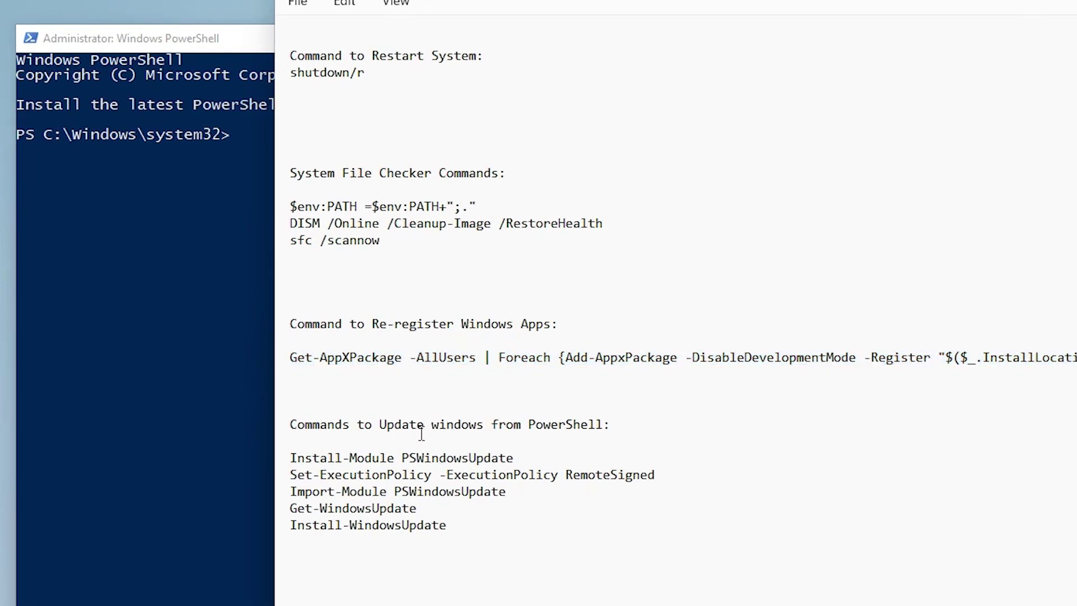
{"action": "left_click_drag", "start_coordinate": [536, 456], "coordinate": [238, 450]}
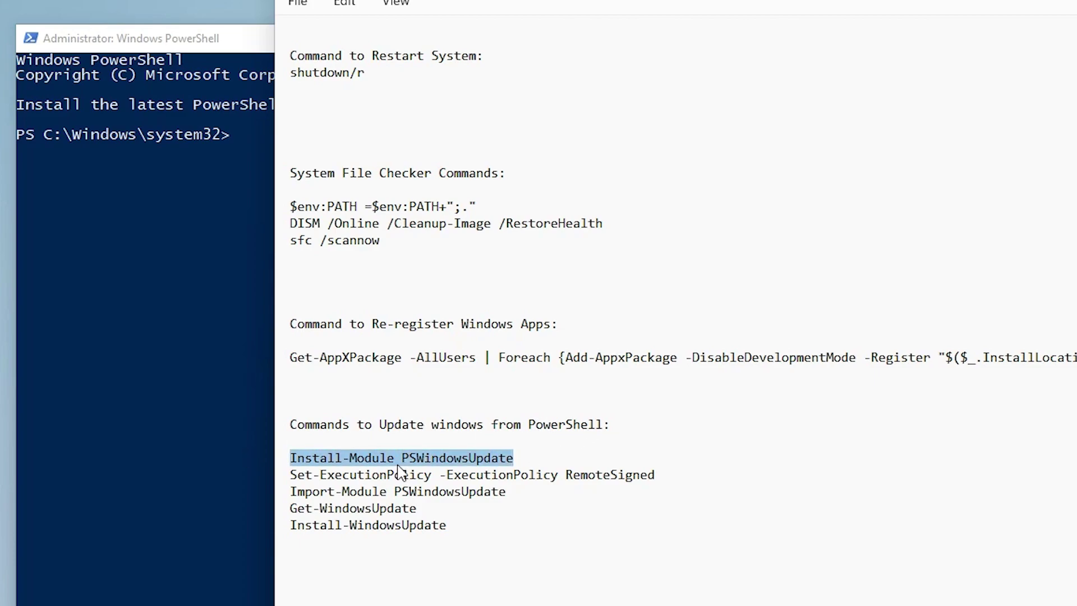
{"action": "left_click", "coordinate": [140, 37]}
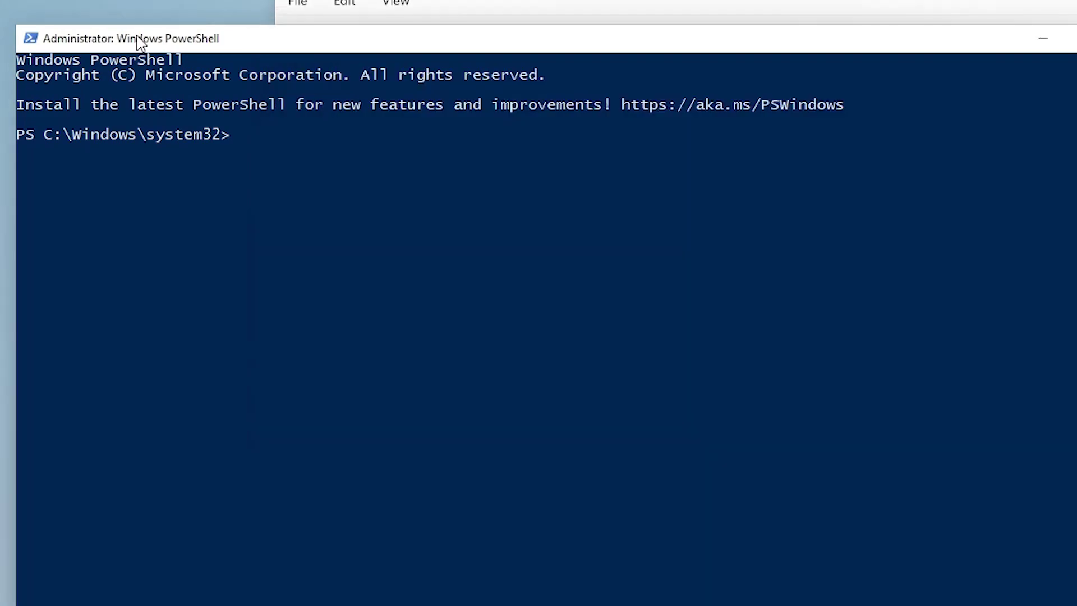
{"action": "left_click", "coordinate": [571, 18]}
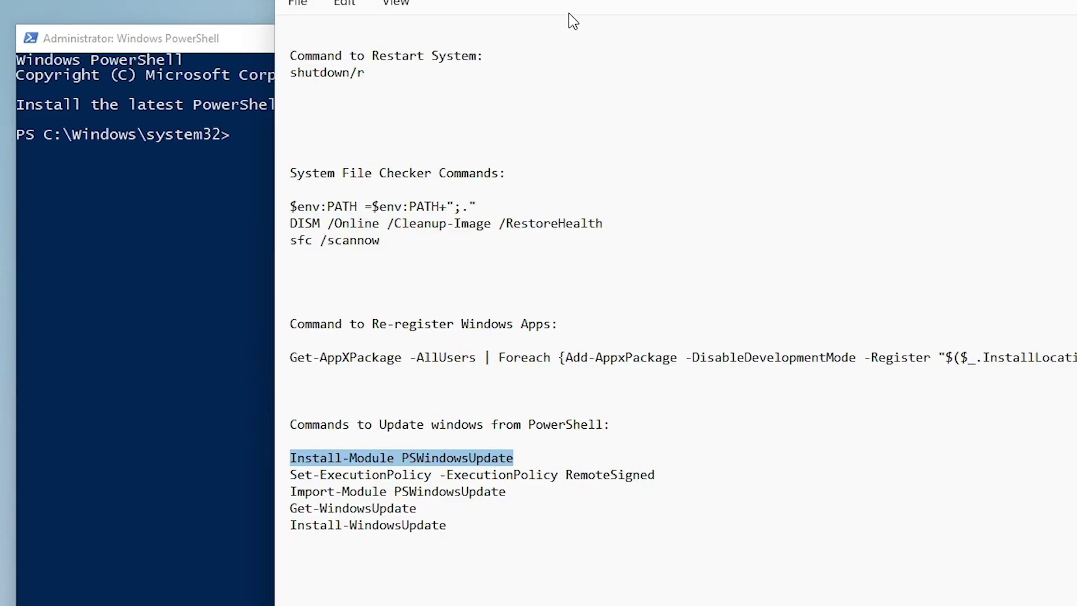
{"action": "left_click_drag", "start_coordinate": [659, 476], "coordinate": [290, 477]}
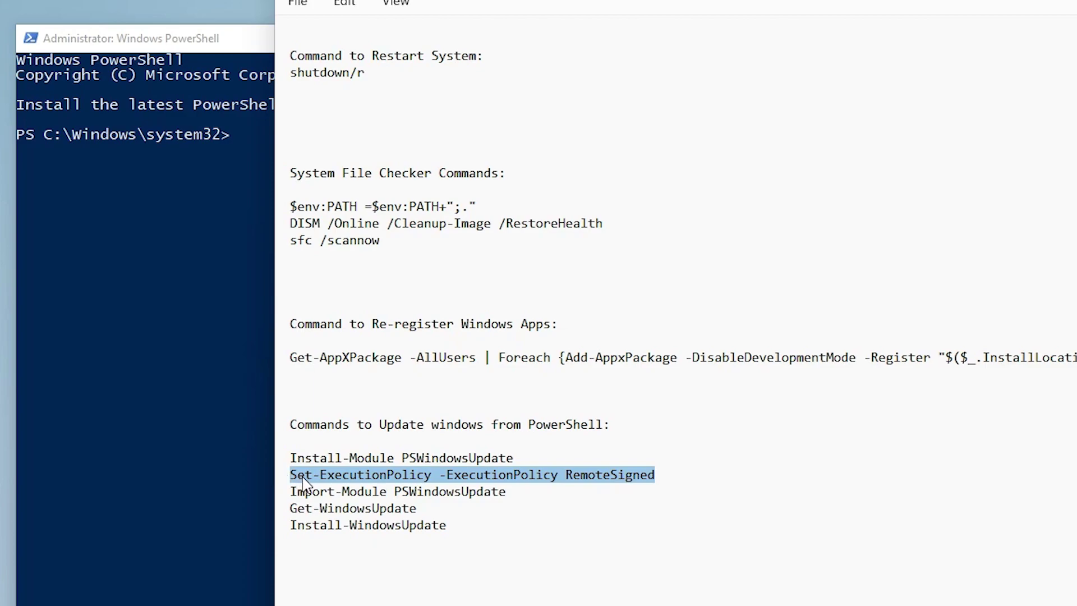
{"action": "left_click_drag", "start_coordinate": [507, 492], "coordinate": [275, 484]}
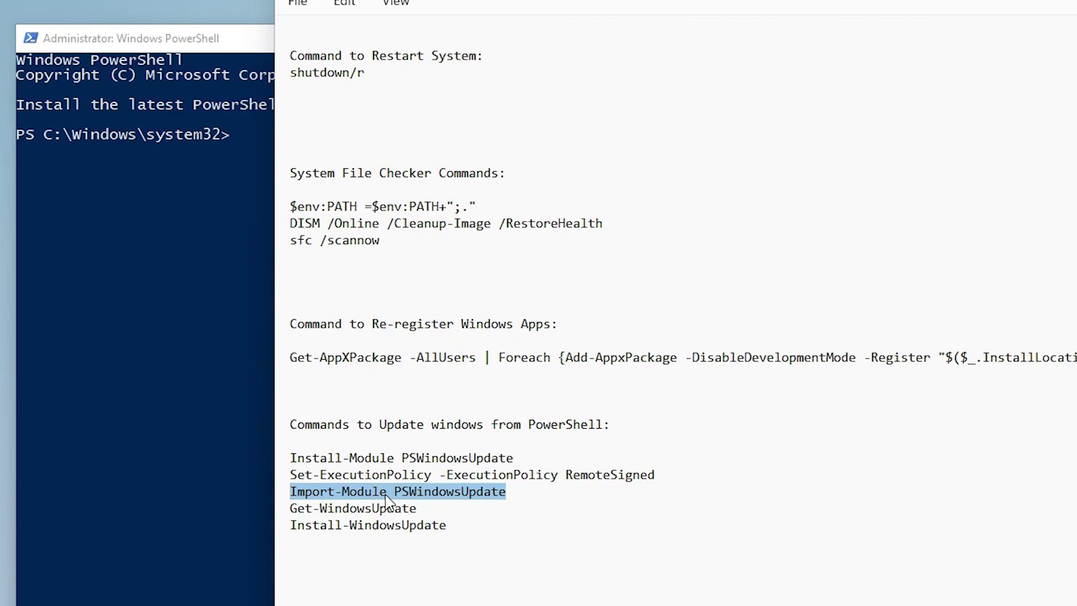
{"action": "left_click_drag", "start_coordinate": [422, 508], "coordinate": [209, 514]}
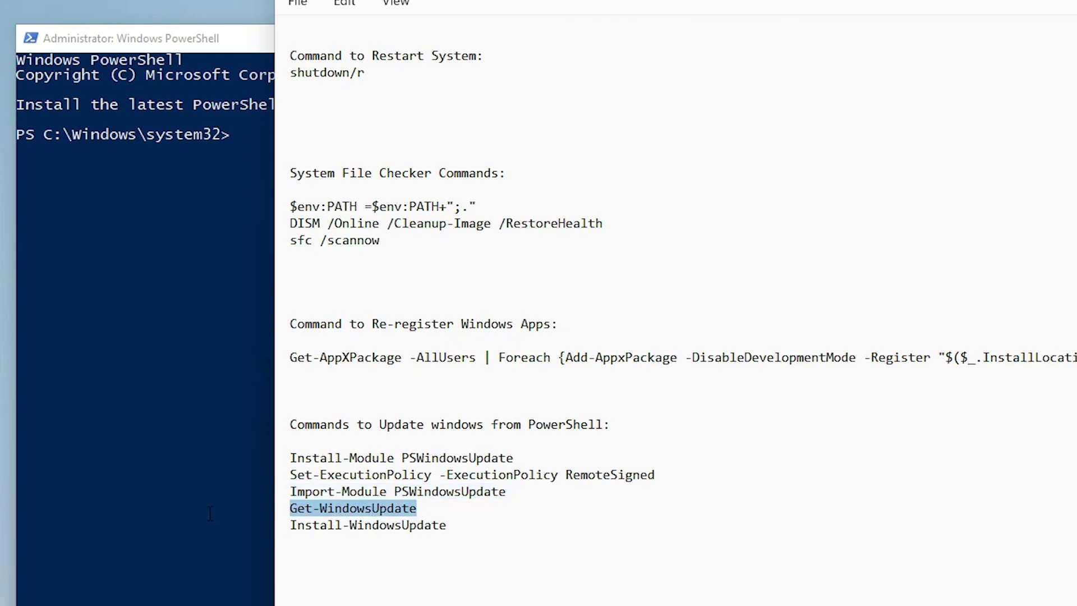
{"action": "left_click_drag", "start_coordinate": [464, 525], "coordinate": [256, 529]}
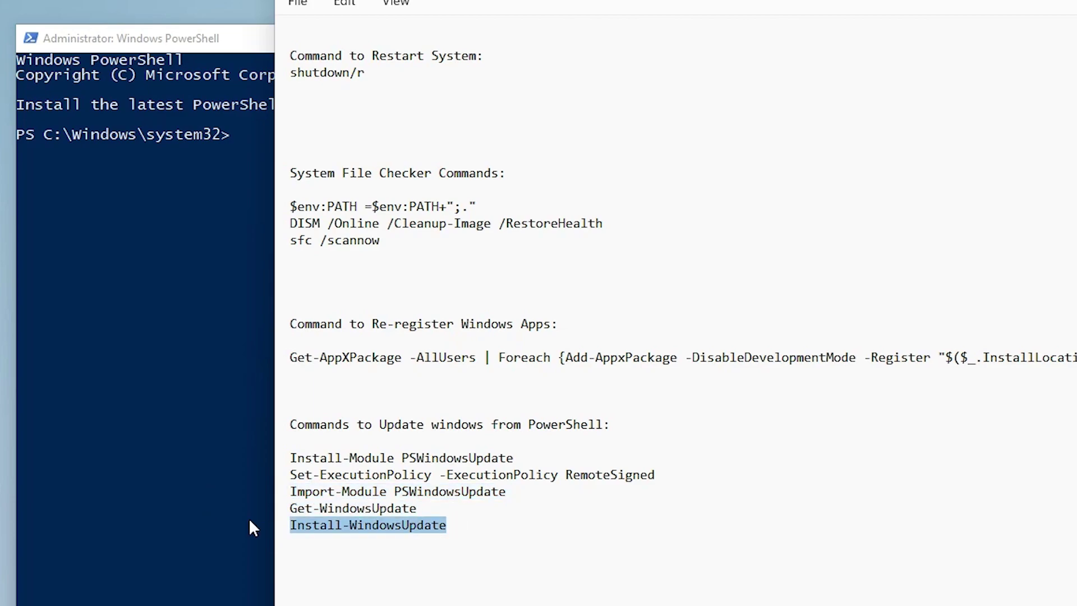
{"action": "left_click", "coordinate": [165, 503]}
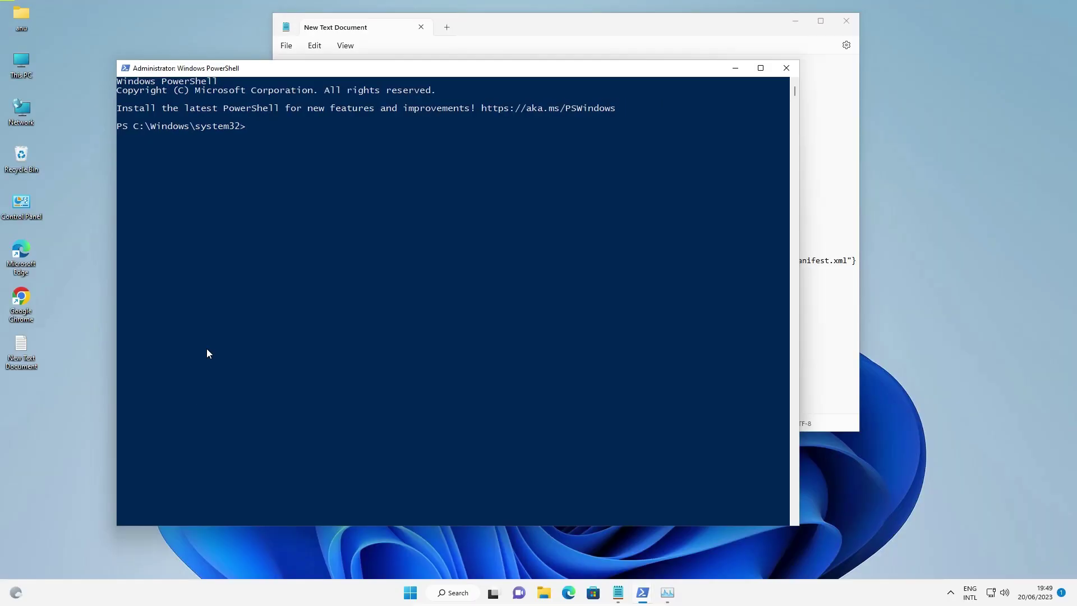